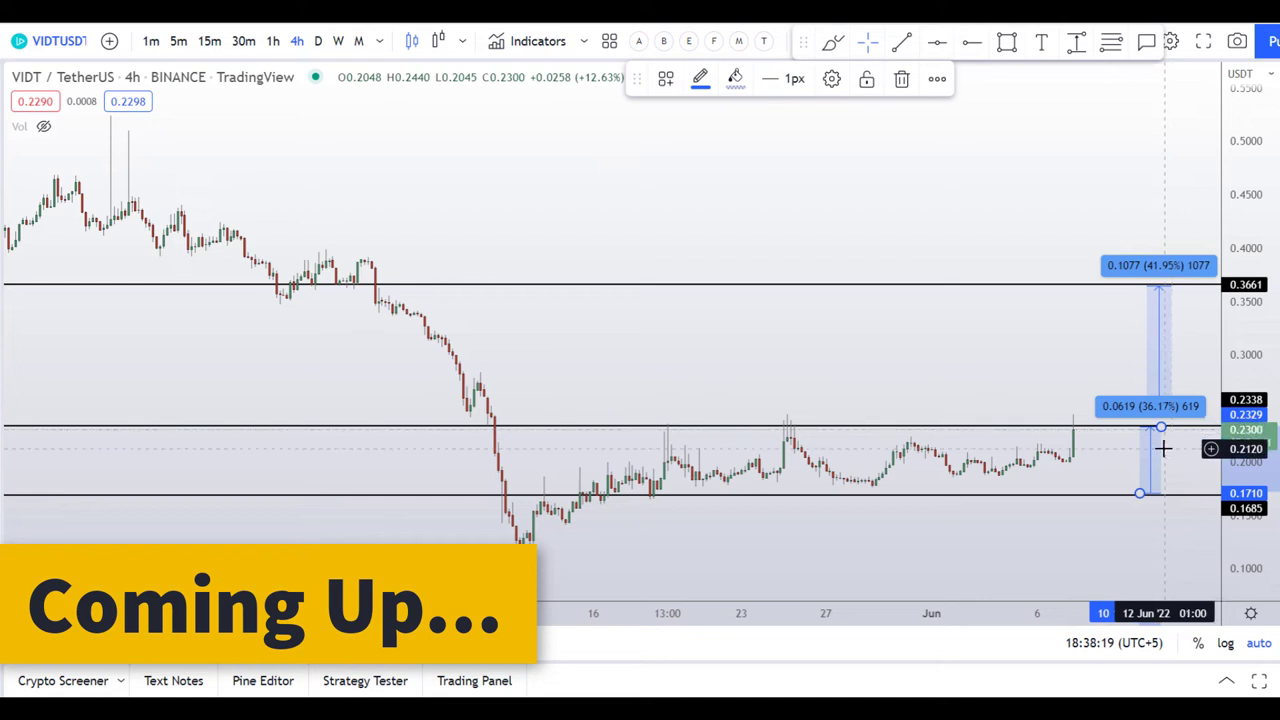
# Step: Circle both price-range targets, including the 41.95% label, with red brush strokes
pyautogui.click(830, 41)
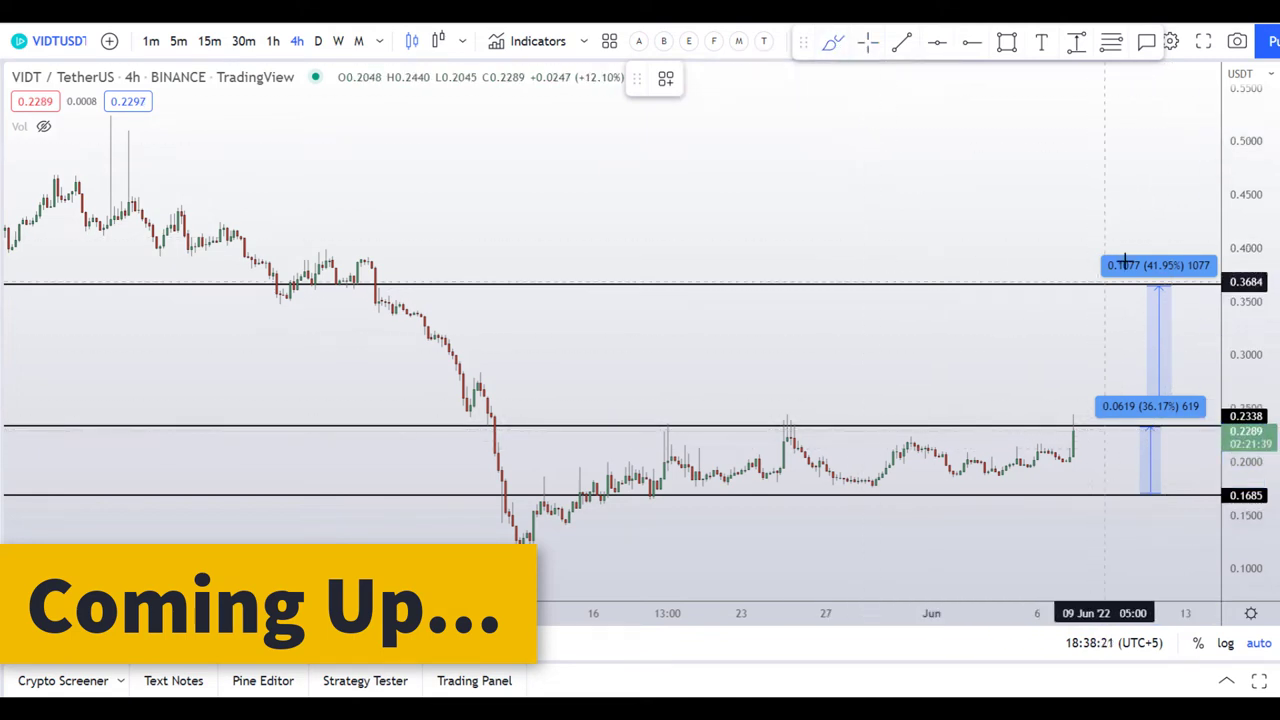
pyautogui.moveTo(1148, 220)
pyautogui.mouseDown()
pyautogui.moveTo(1101, 228)
pyautogui.moveTo(1146, 514)
pyautogui.moveTo(1200, 200)
pyautogui.moveTo(1081, 222)
pyautogui.mouseUp()
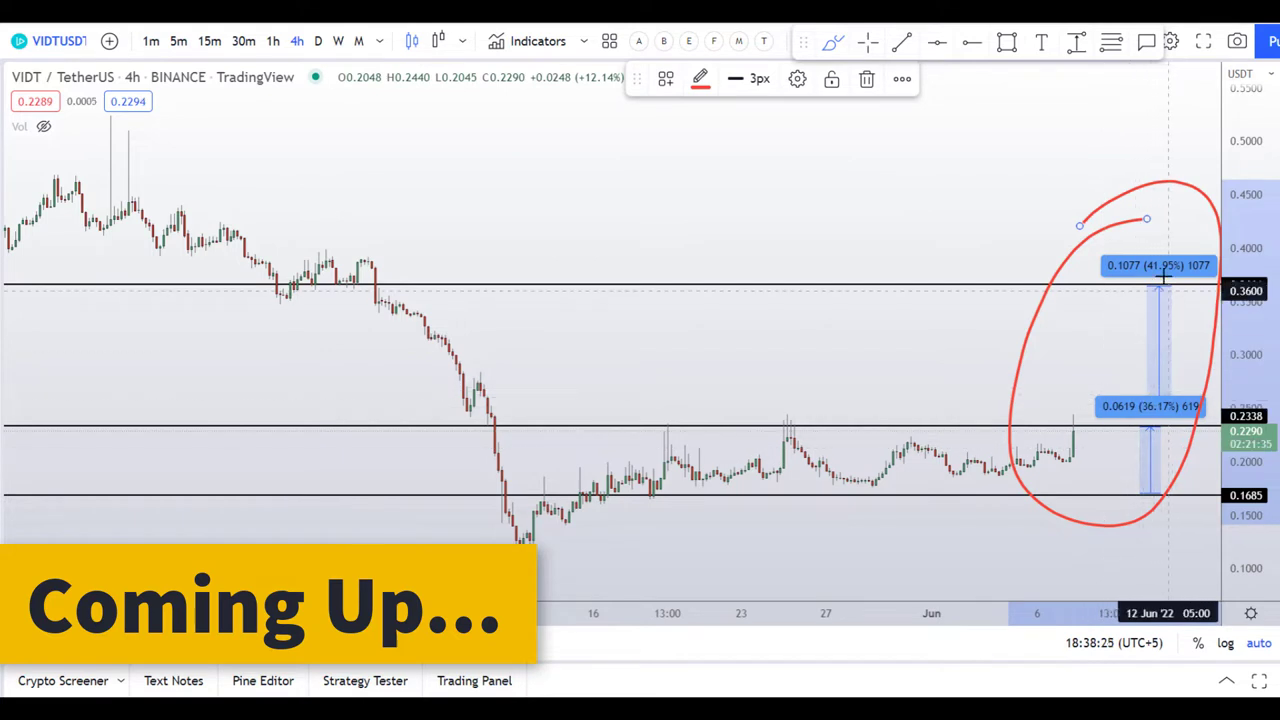
pyautogui.moveTo(1179, 238)
pyautogui.mouseDown()
pyautogui.moveTo(1145, 246)
pyautogui.moveTo(1157, 297)
pyautogui.mouseUp()
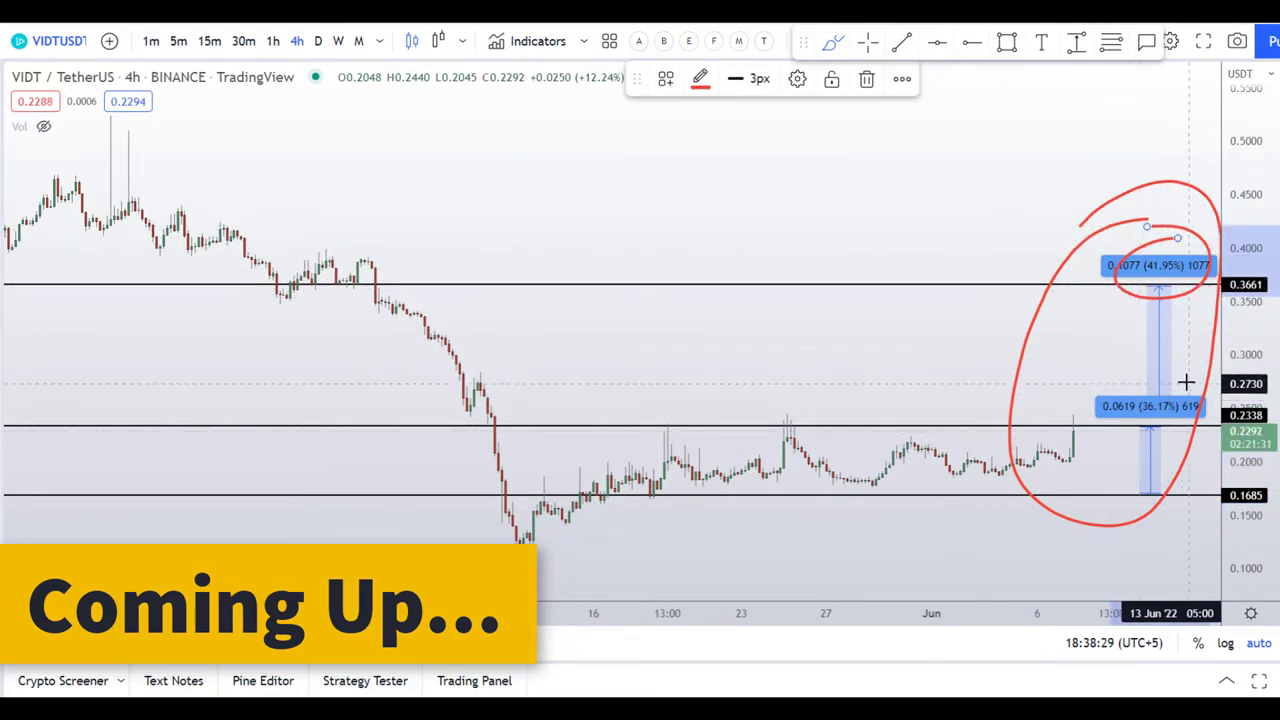
pyautogui.moveTo(1184, 380)
pyautogui.mouseDown()
pyautogui.moveTo(1126, 378)
pyautogui.moveTo(1140, 428)
pyautogui.moveTo(1200, 415)
pyautogui.moveTo(1195, 385)
pyautogui.moveTo(1155, 376)
pyautogui.mouseUp()
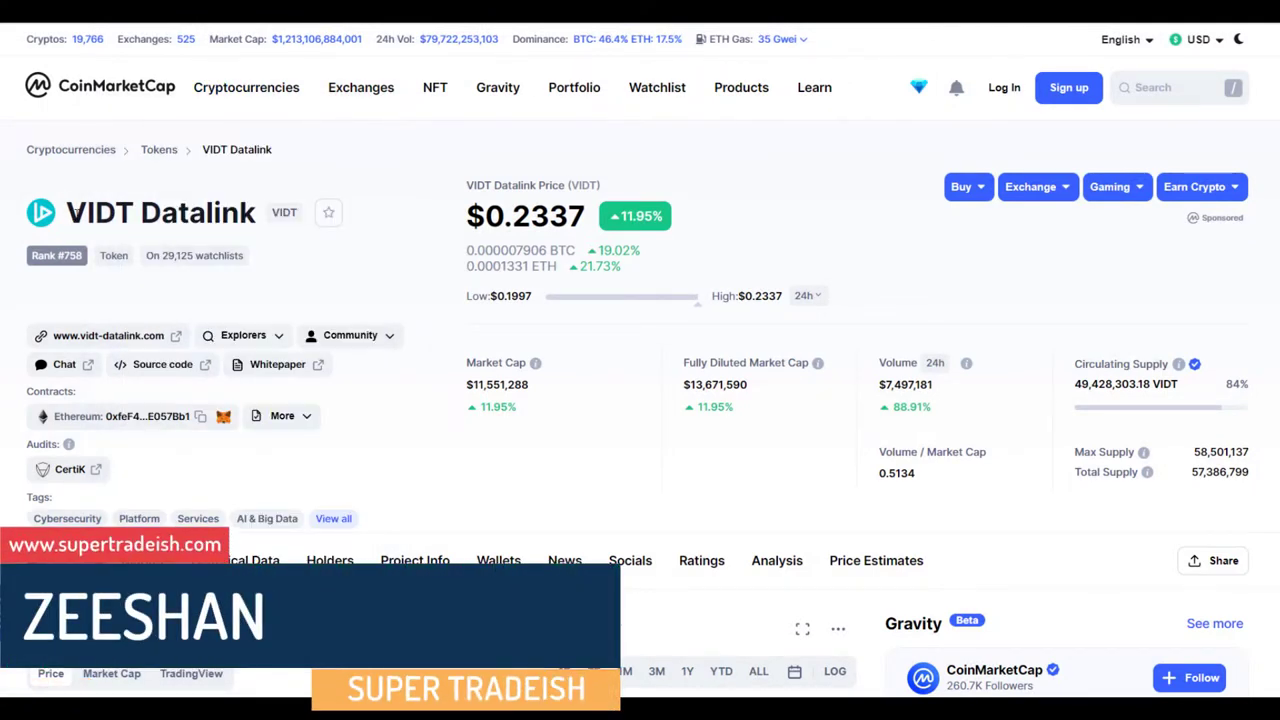
pyautogui.moveTo(152, 205); pyautogui.dragTo(245, 210)
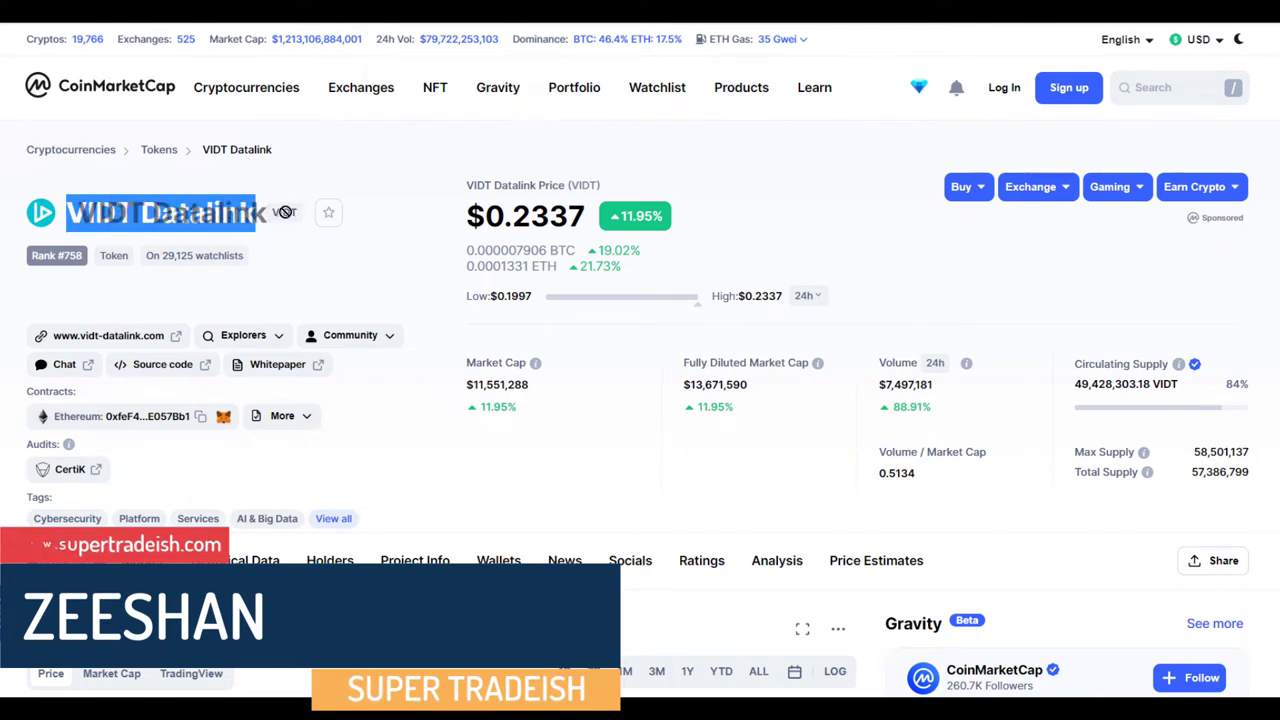
pyautogui.click(294, 229)
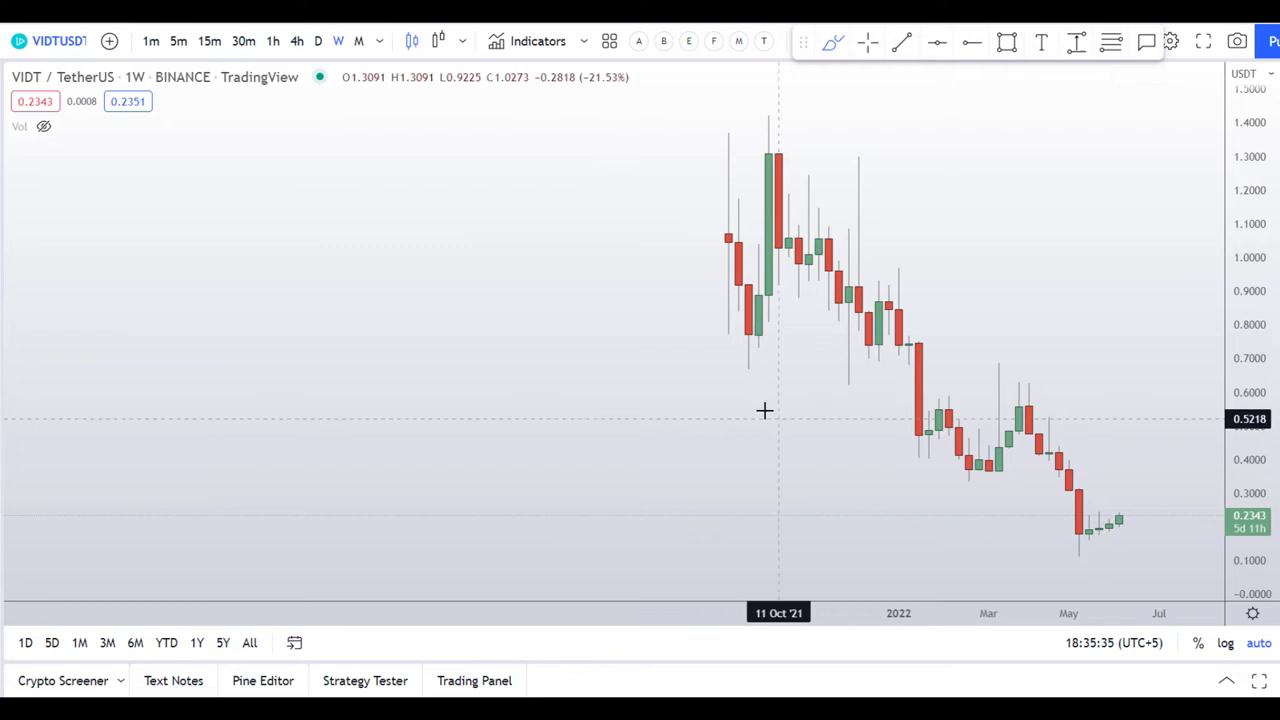
pyautogui.scroll(2, 748, 406)
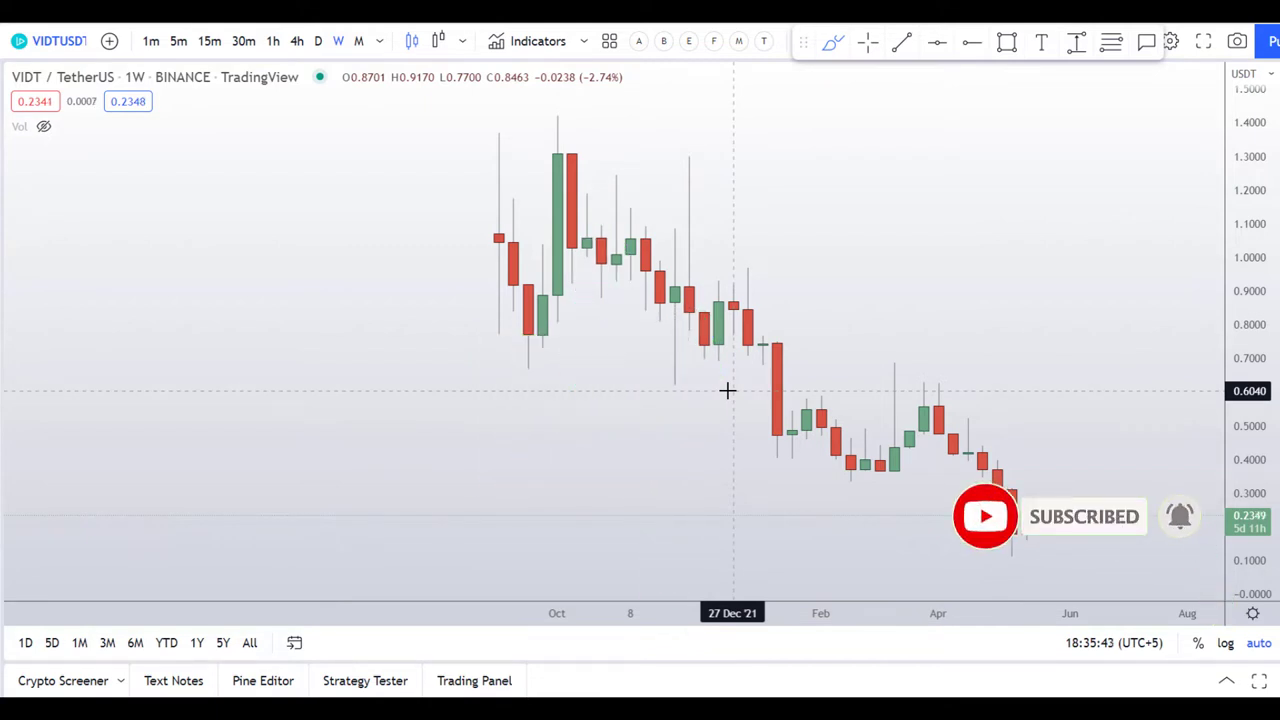
pyautogui.scroll(-2, 727, 390)
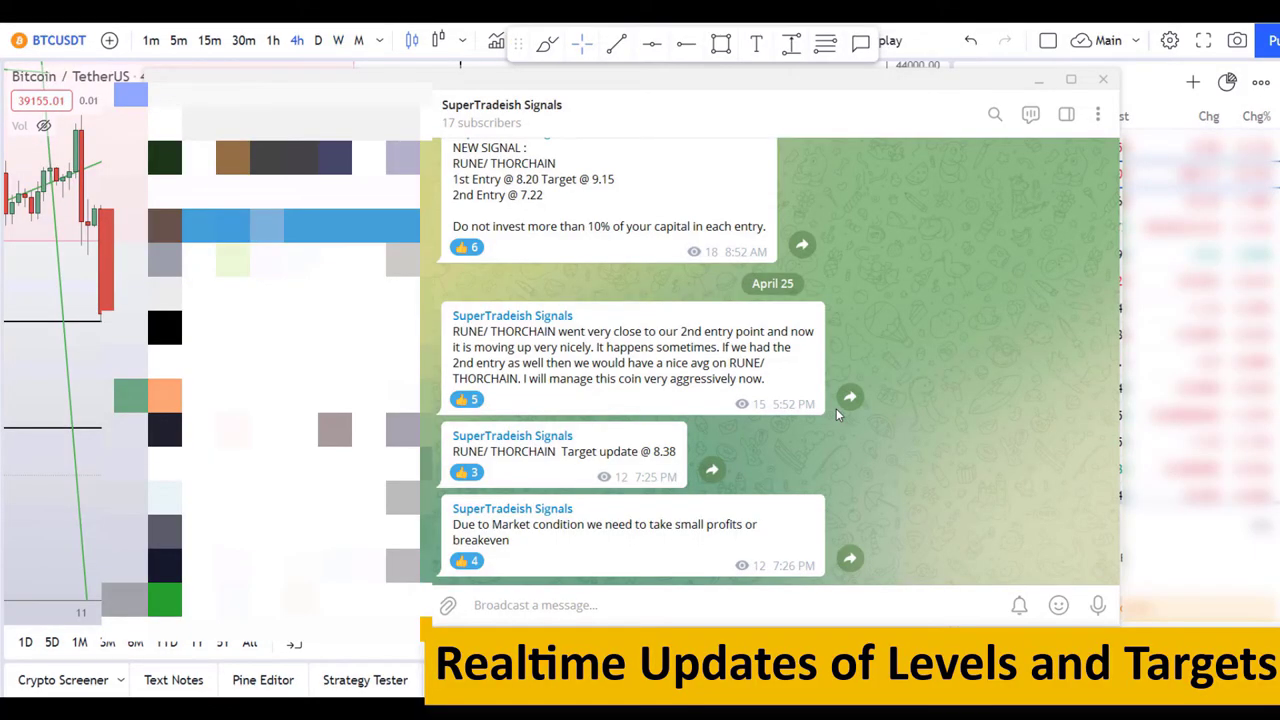
pyautogui.scroll(10, 836, 408)
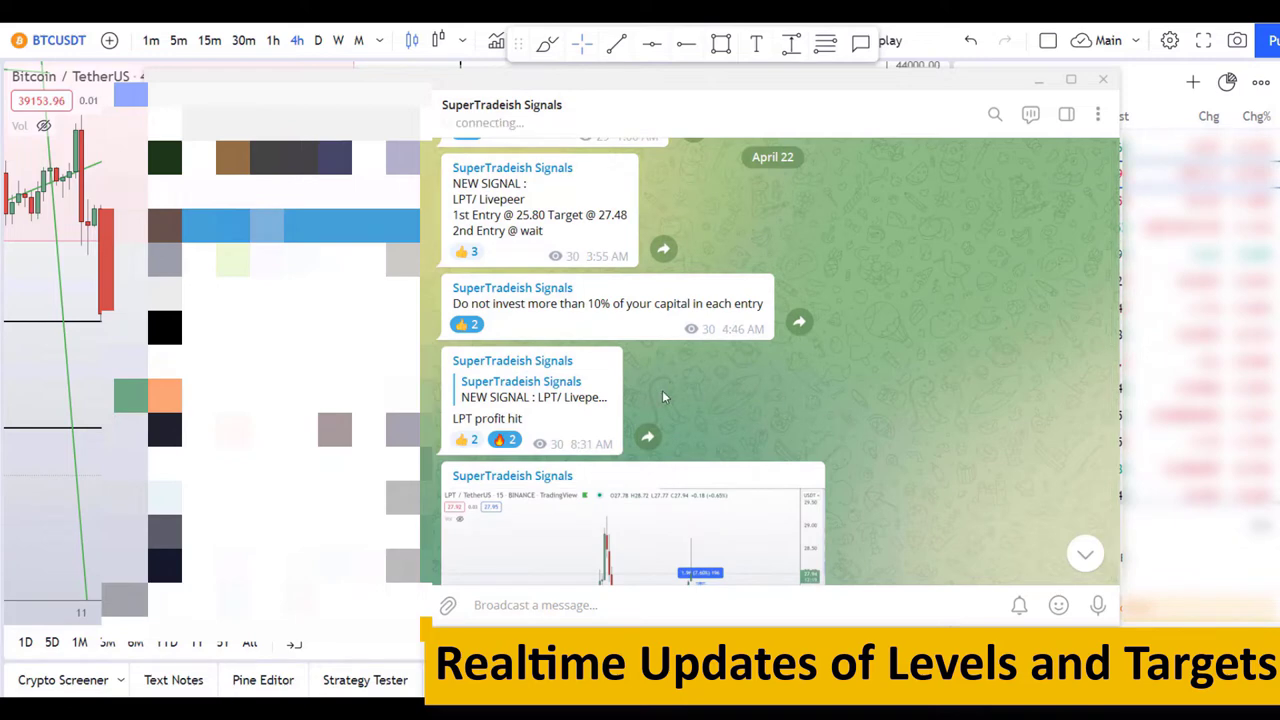
pyautogui.scroll(-2, 621, 222)
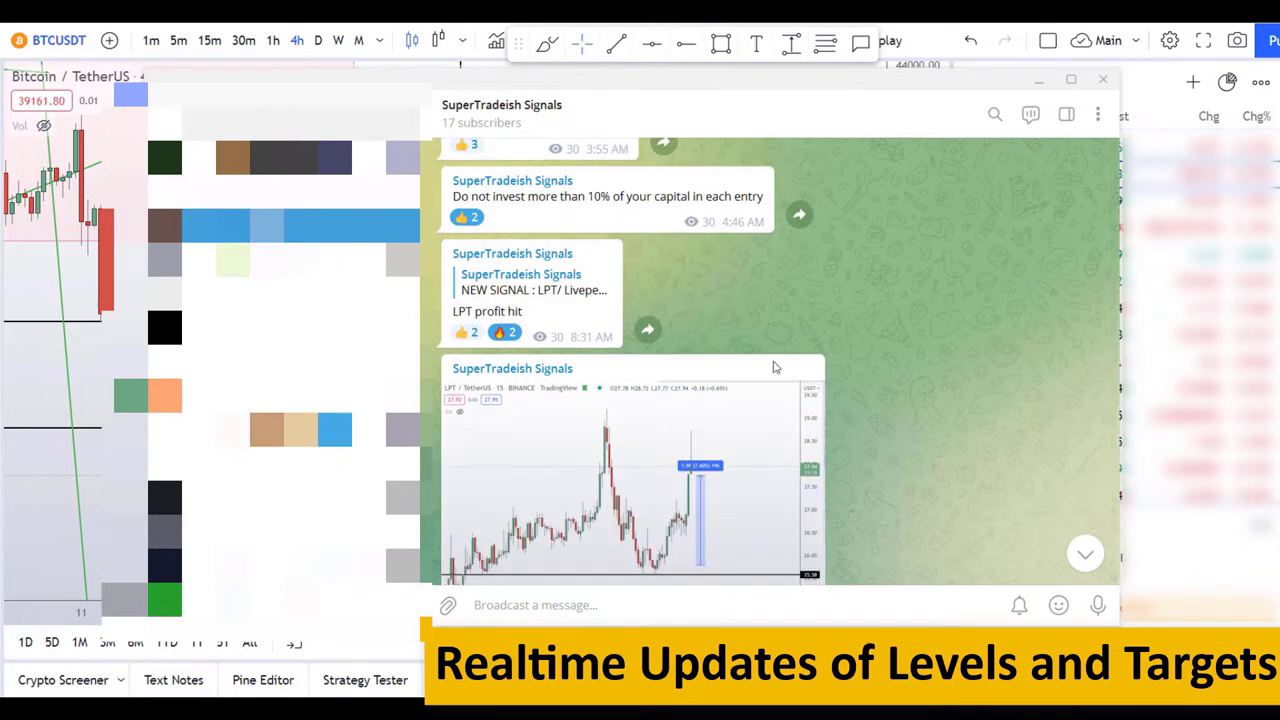
pyautogui.scroll(-3, 773, 368)
pyautogui.scroll(-6, 891, 362)
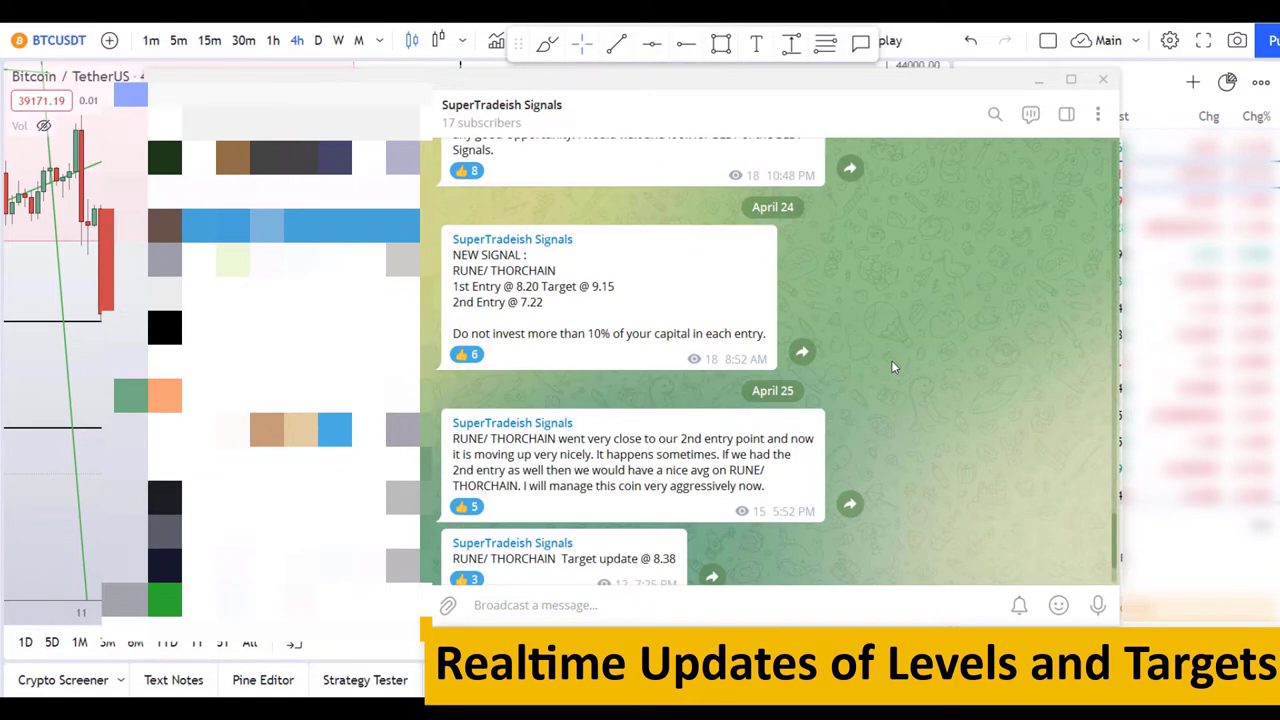
pyautogui.scroll(-2, 893, 367)
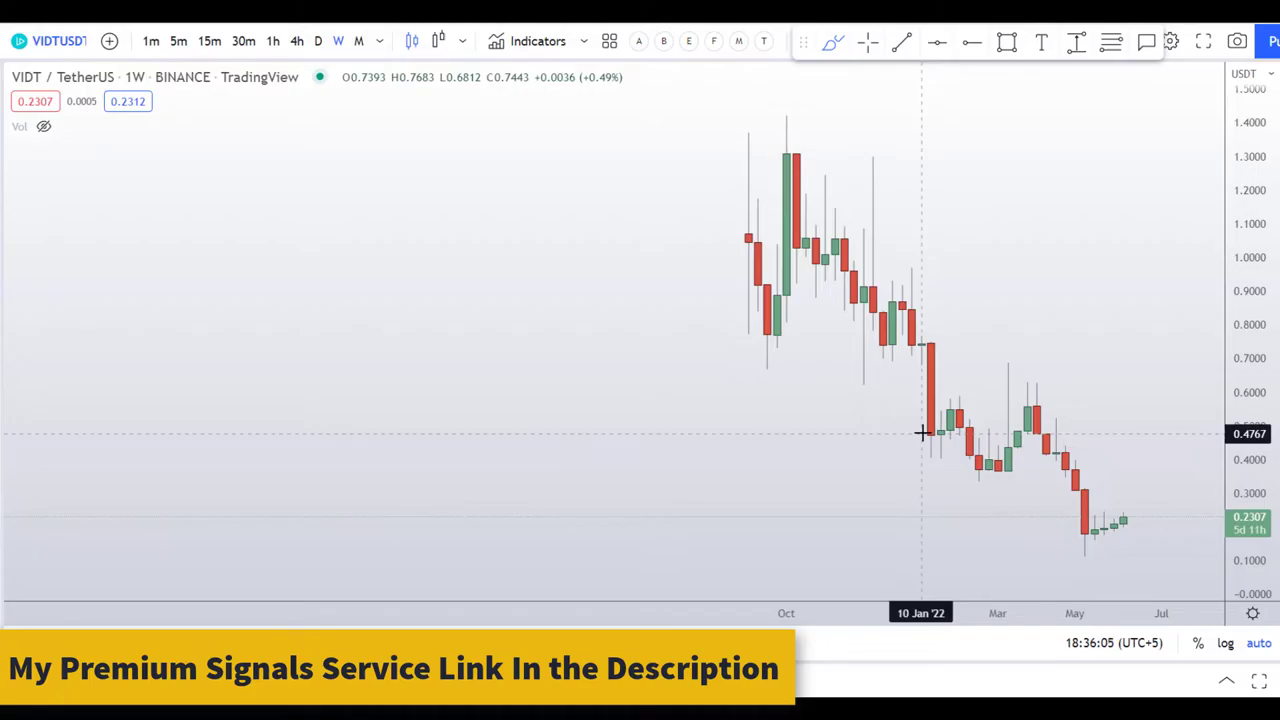
pyautogui.click(830, 395)
pyautogui.click(632, 395)
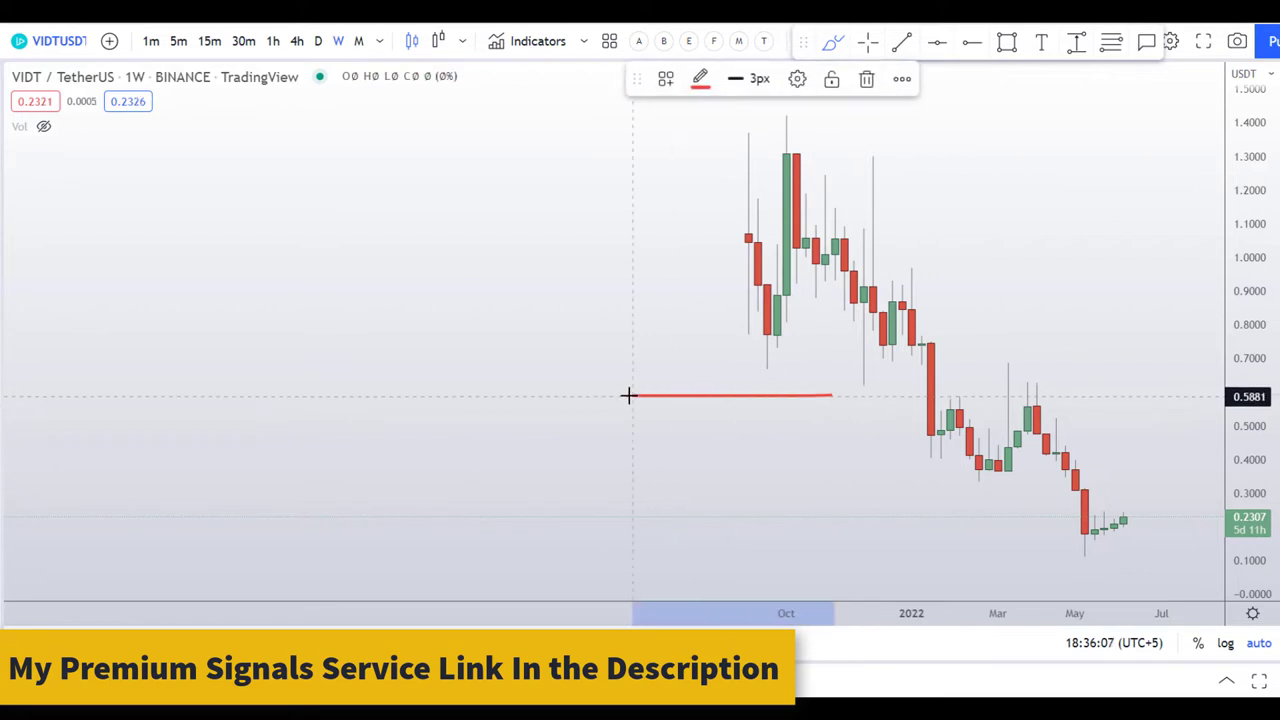
pyautogui.click(866, 79)
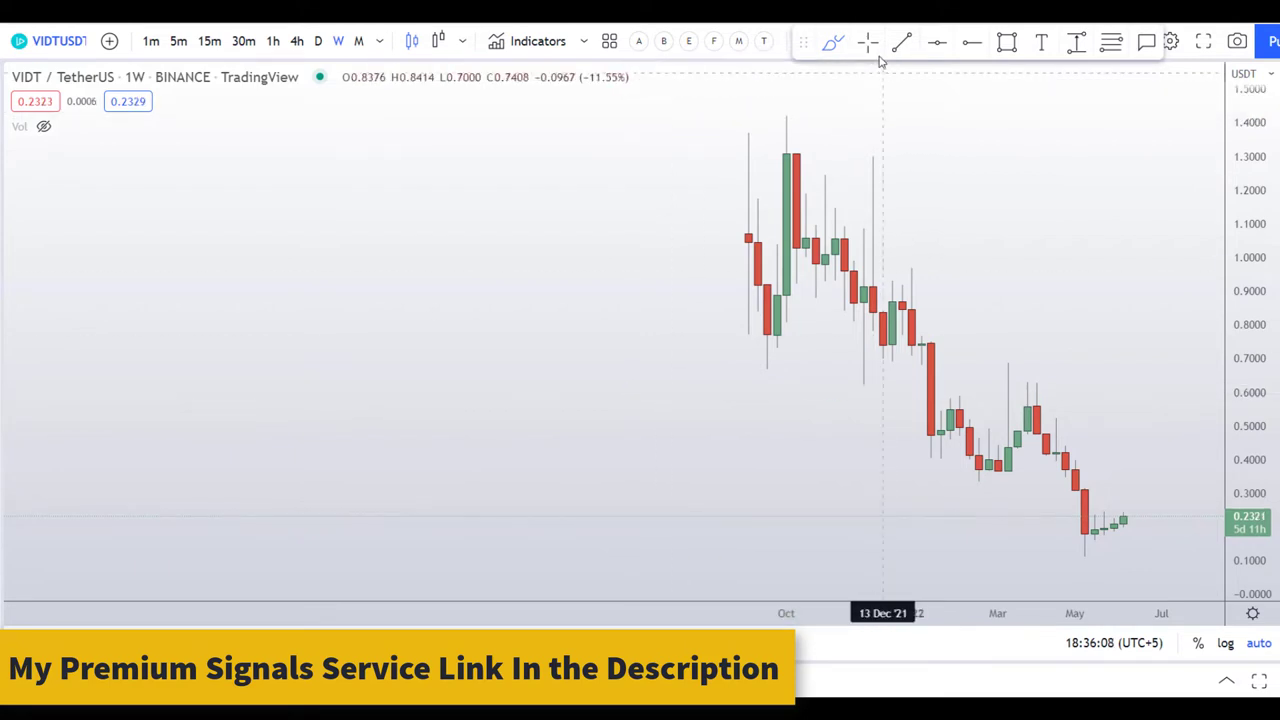
pyautogui.click(1076, 41)
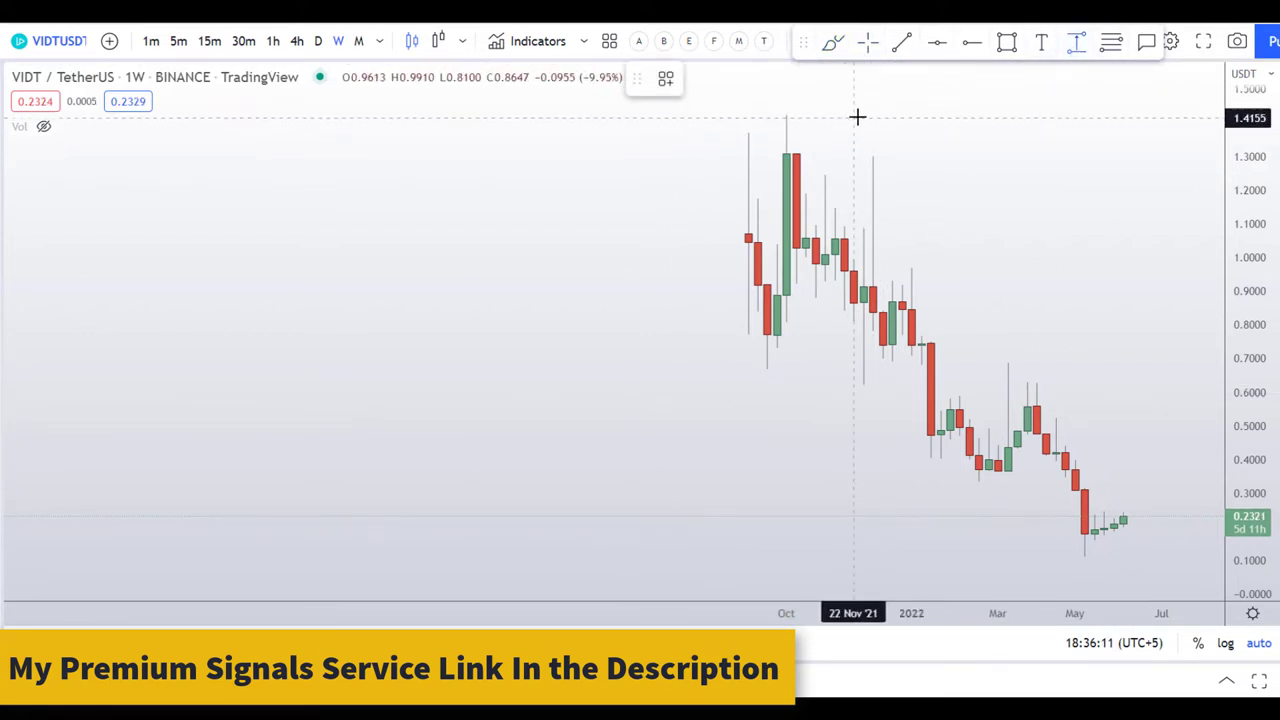
pyautogui.click(854, 117)
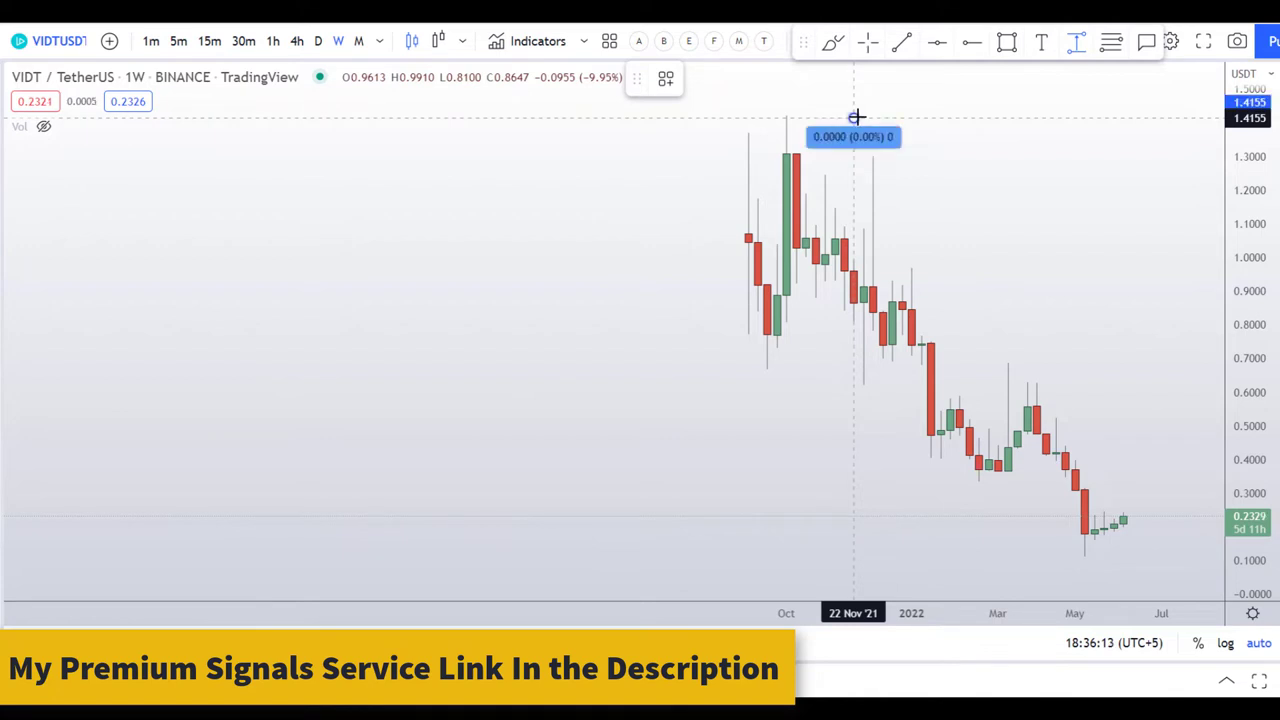
pyautogui.click(1172, 553)
pyautogui.press('Delete')
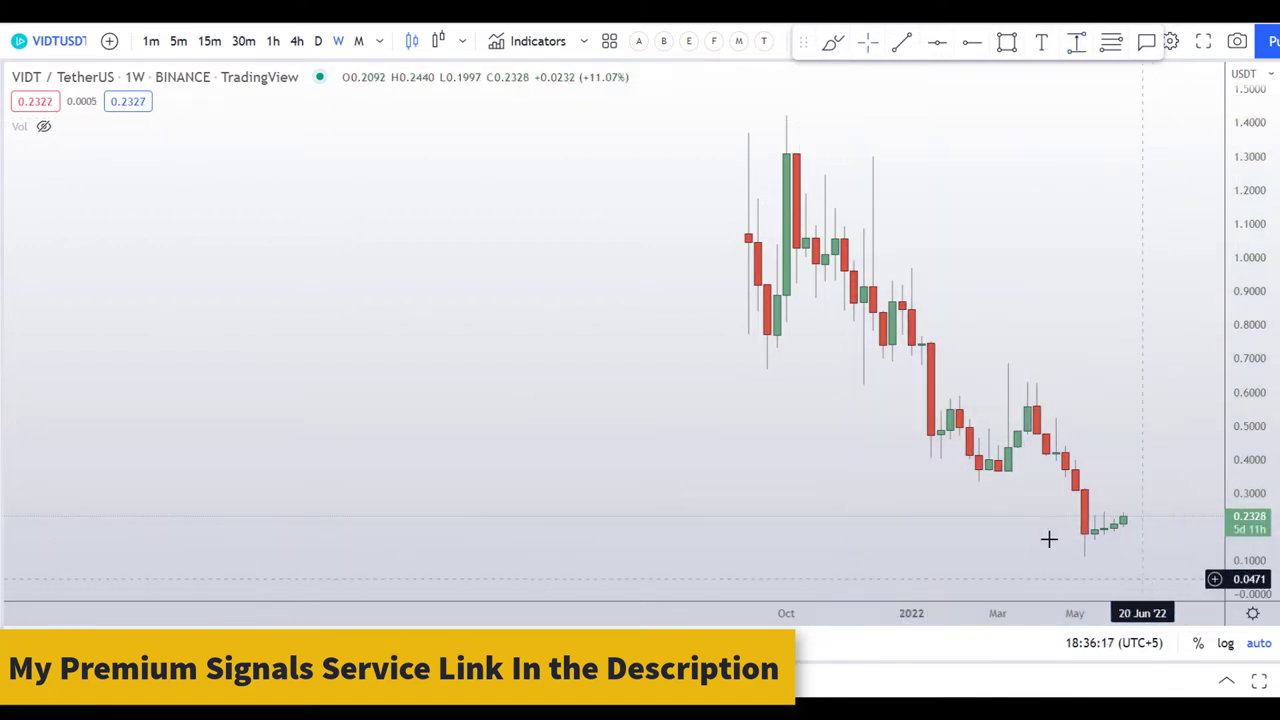
pyautogui.click(836, 50)
pyautogui.moveTo(1030, 315); pyautogui.dragTo(1114, 352)
pyautogui.moveTo(876, 470); pyautogui.dragTo(1008, 547)
pyautogui.moveTo(1182, 565); pyautogui.dragTo(1117, 558)
pyautogui.moveTo(1145, 418); pyautogui.dragTo(1190, 468)
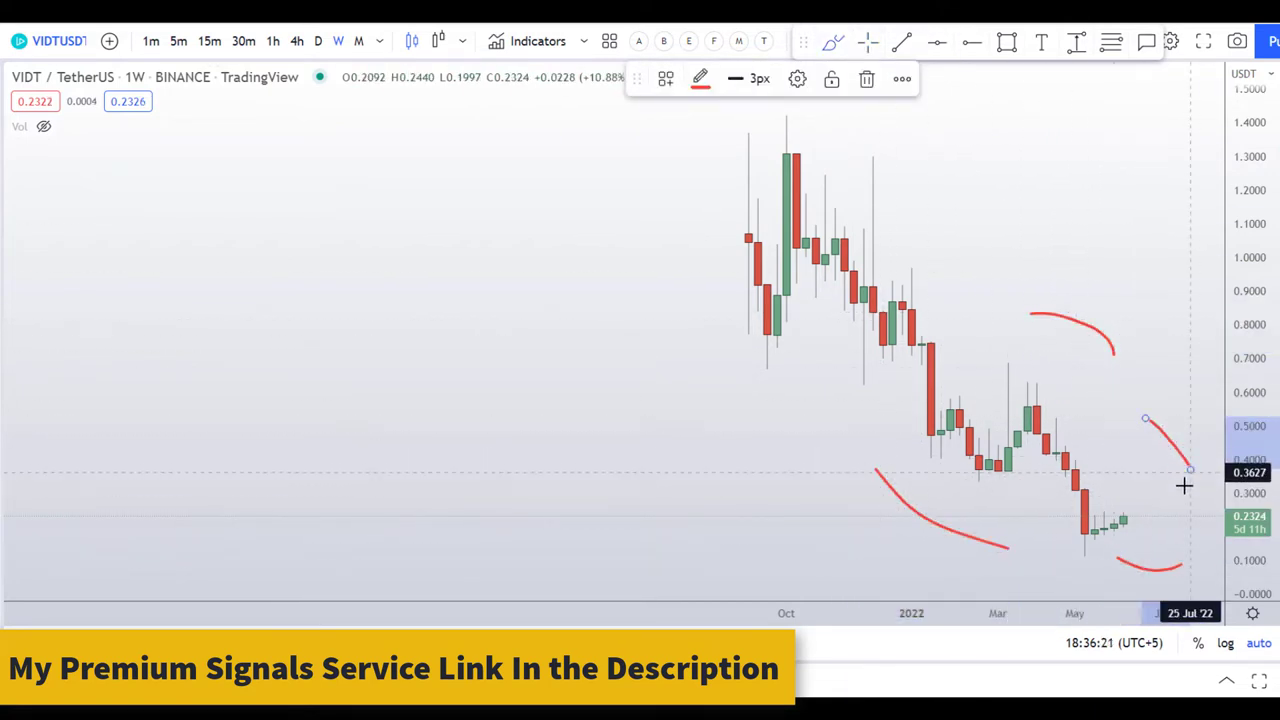
pyautogui.press('Delete')
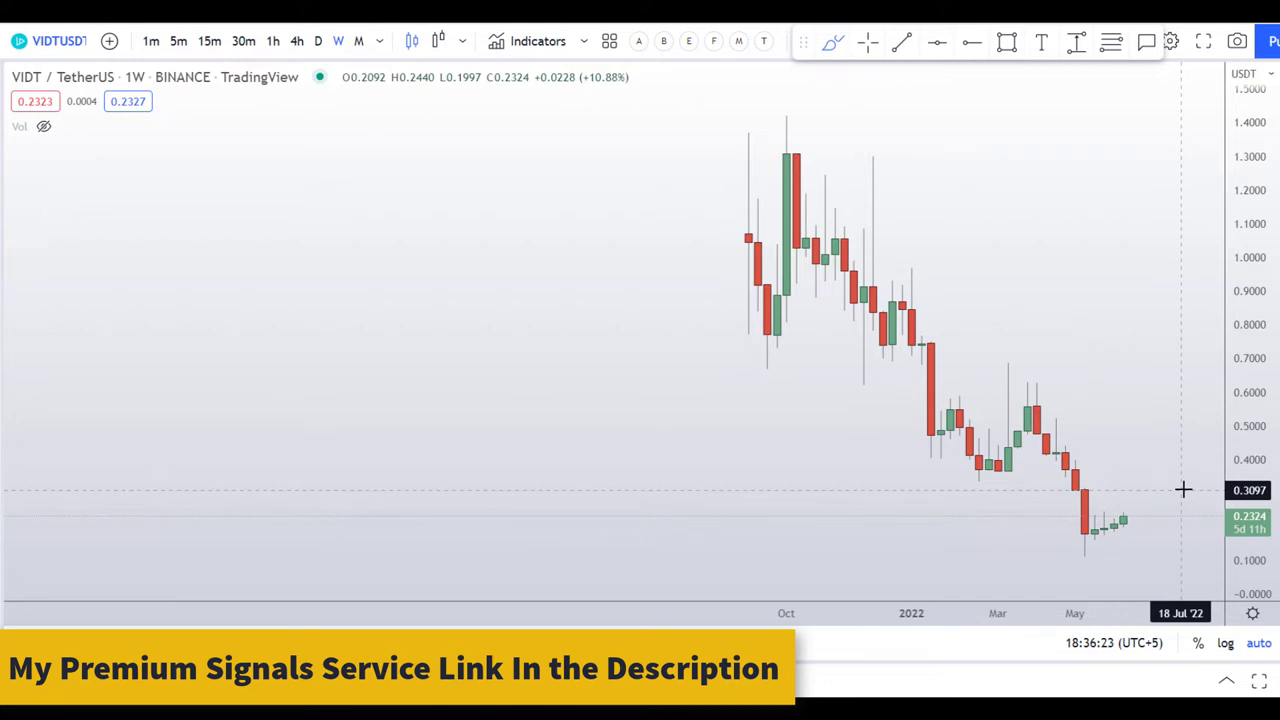
# Step: Switch the chart to the daily timeframe and place a horizontal line at 0.3661
pyautogui.click(318, 42)
pyautogui.scroll(-3, 415, 108)
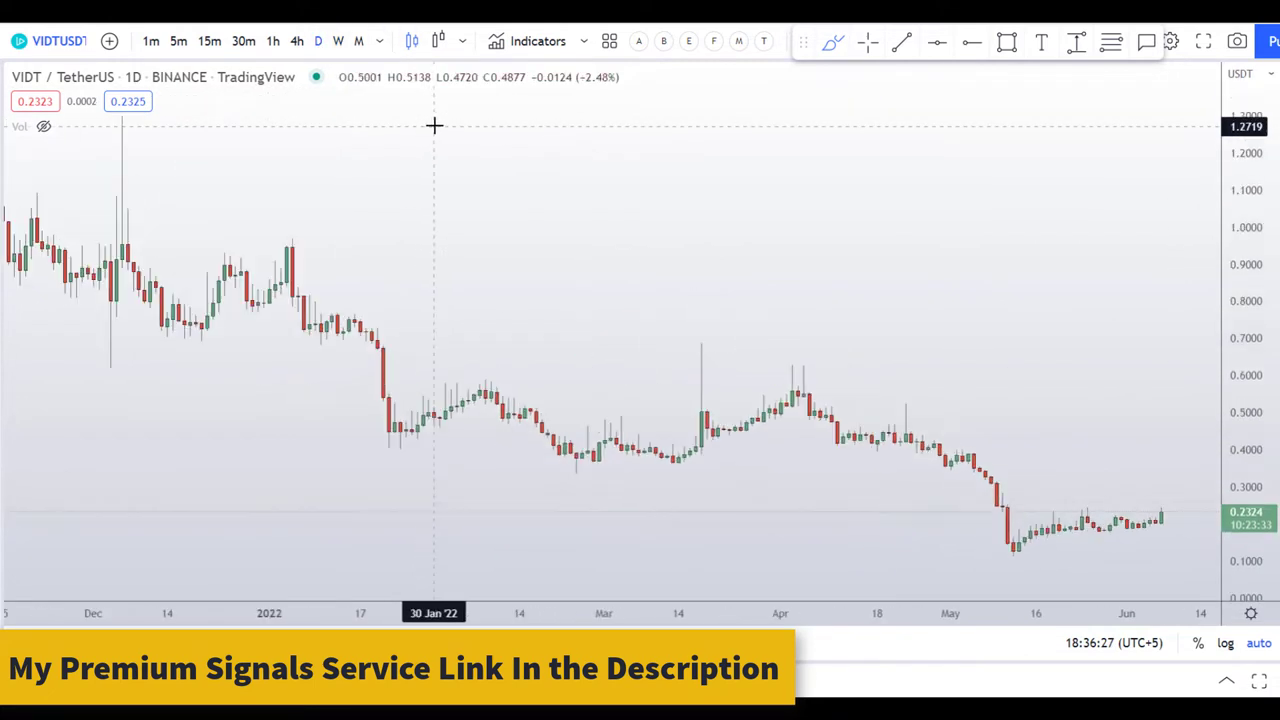
pyautogui.click(854, 461)
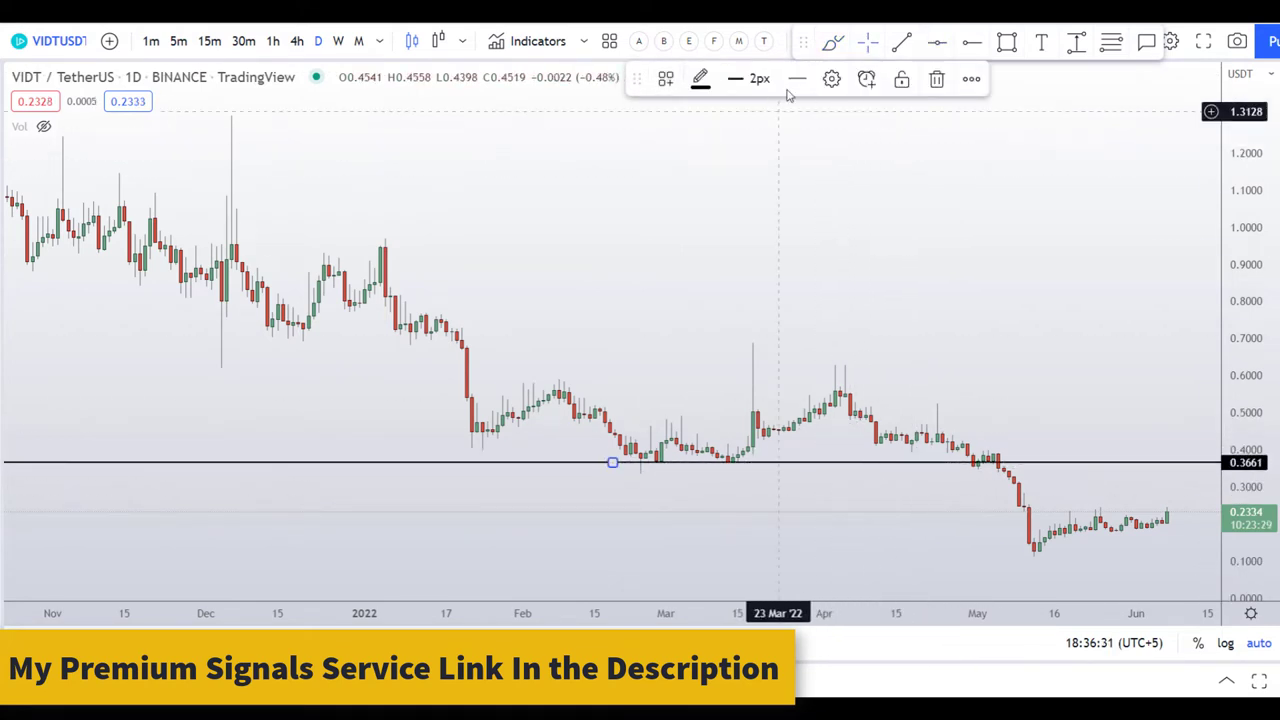
# Step: Circle the late-January, March and early-May candles in red, then delete the drawing
pyautogui.click(830, 45)
pyautogui.moveTo(486, 424)
pyautogui.mouseDown()
pyautogui.moveTo(514, 437)
pyautogui.moveTo(492, 423)
pyautogui.mouseUp()
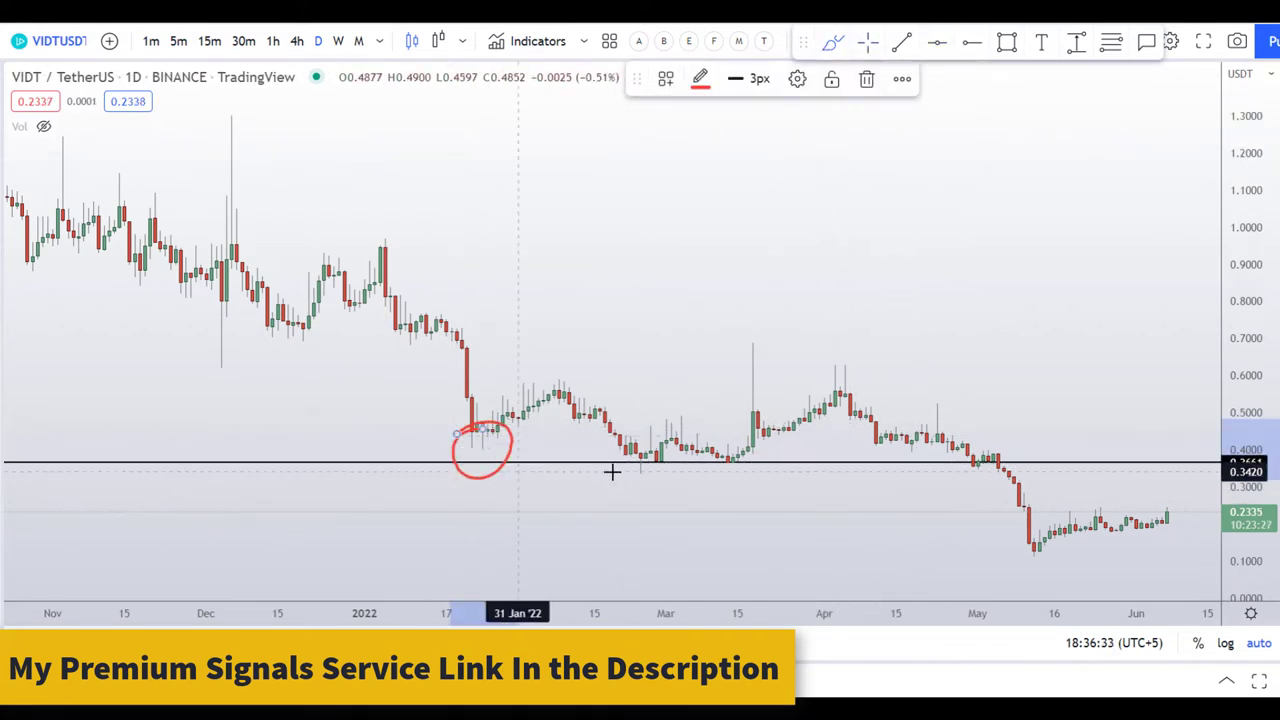
pyautogui.moveTo(646, 432); pyautogui.dragTo(716, 436)
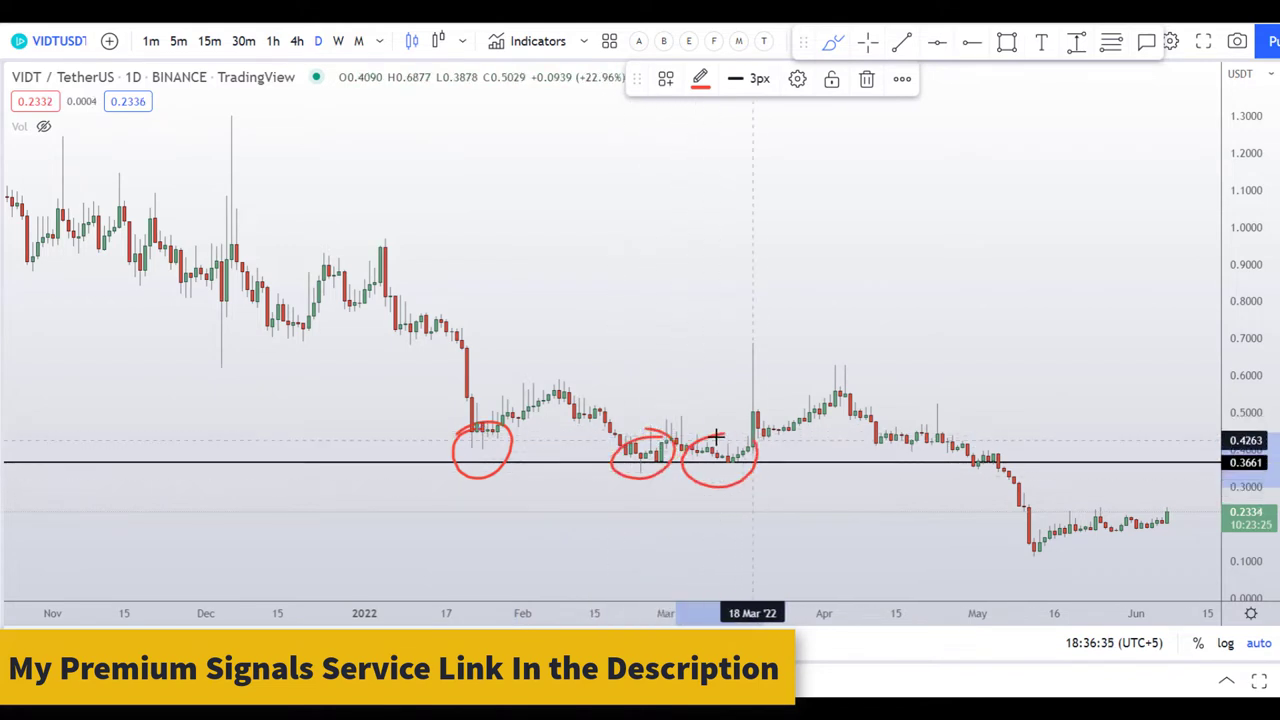
pyautogui.moveTo(995, 440)
pyautogui.mouseDown()
pyautogui.moveTo(1003, 462)
pyautogui.moveTo(962, 445)
pyautogui.moveTo(1014, 566)
pyautogui.moveTo(1063, 517)
pyautogui.moveTo(1177, 507)
pyautogui.moveTo(1193, 462)
pyautogui.moveTo(1197, 472)
pyautogui.mouseUp()
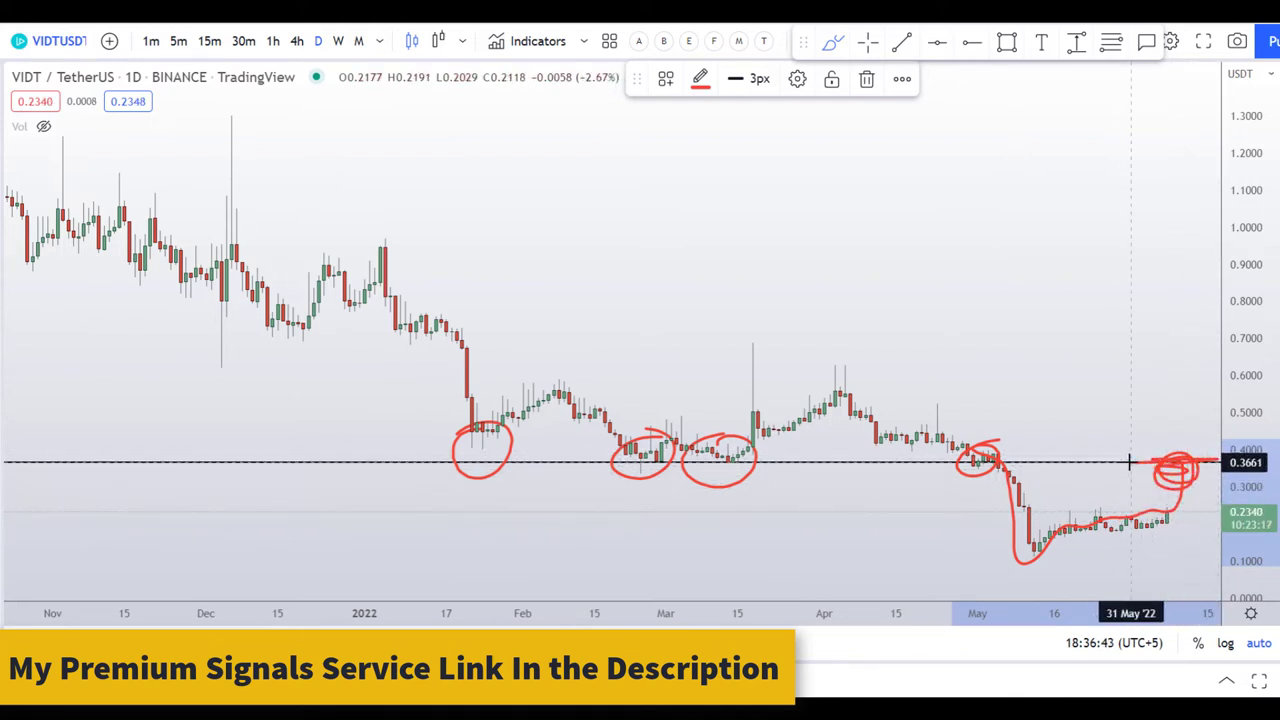
pyautogui.press('Delete')
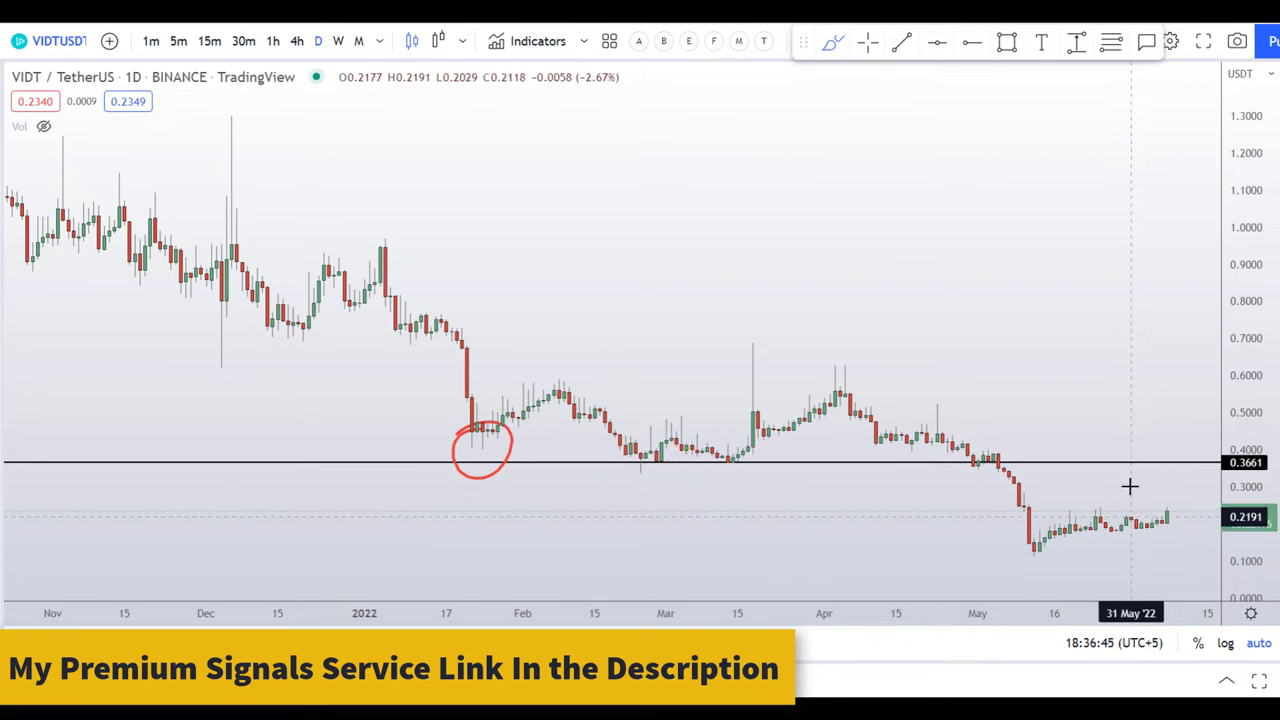
# Step: Sketch a red stroke toward the recent lows and loop the sideways candles, then erase it
pyautogui.scroll(-1, 950, 480)
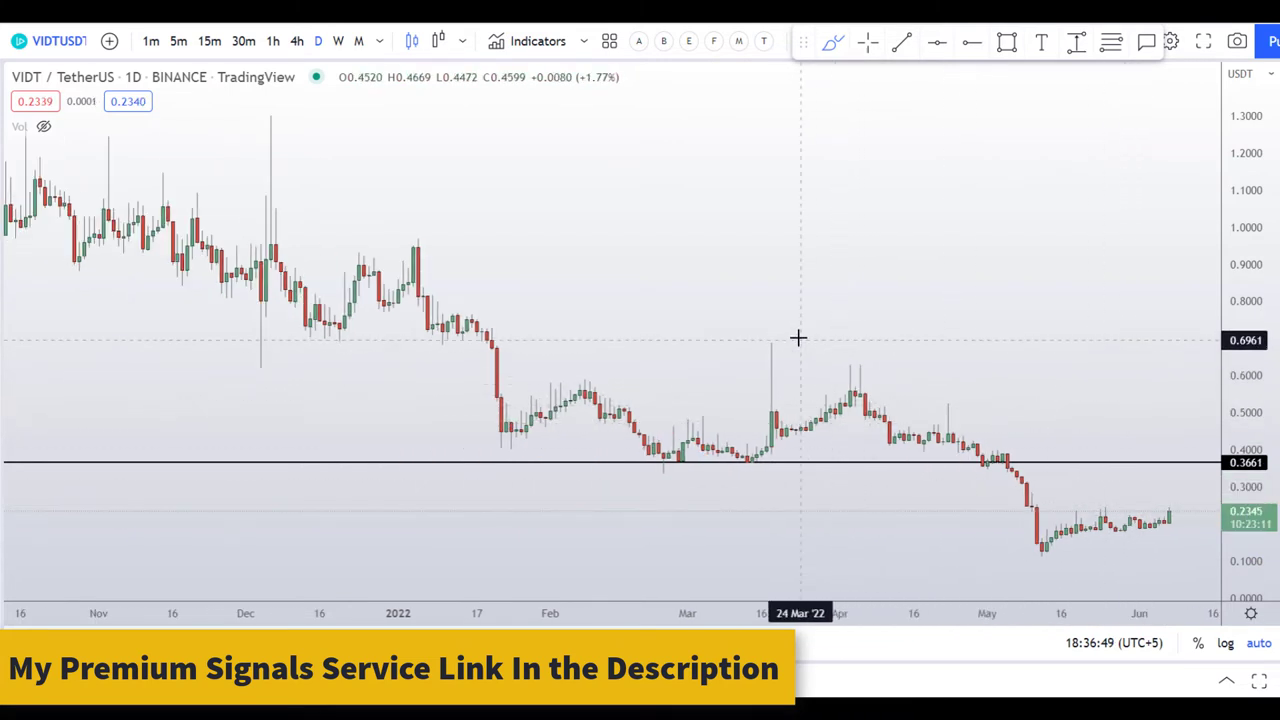
pyautogui.moveTo(805, 344)
pyautogui.mouseDown()
pyautogui.moveTo(1176, 492)
pyautogui.moveTo(1186, 449)
pyautogui.moveTo(1158, 462)
pyautogui.mouseUp()
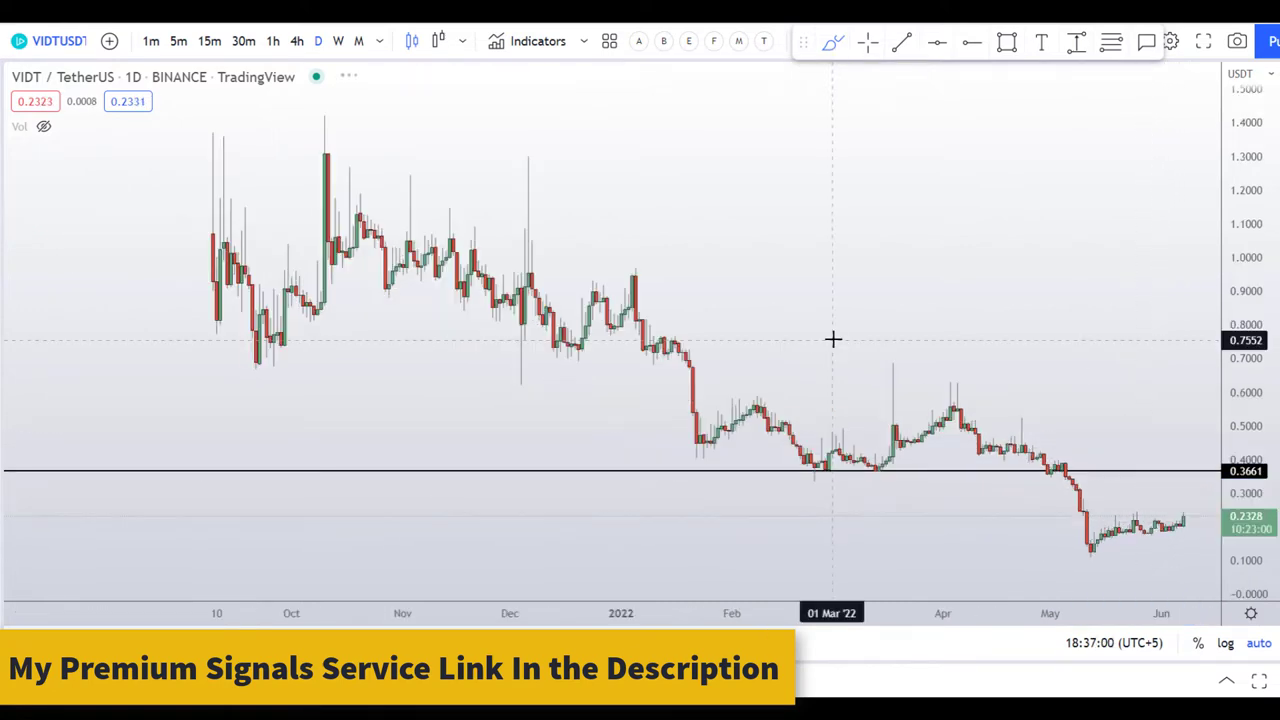
pyautogui.scroll(5, 832, 339)
pyautogui.scroll(2, 833, 340)
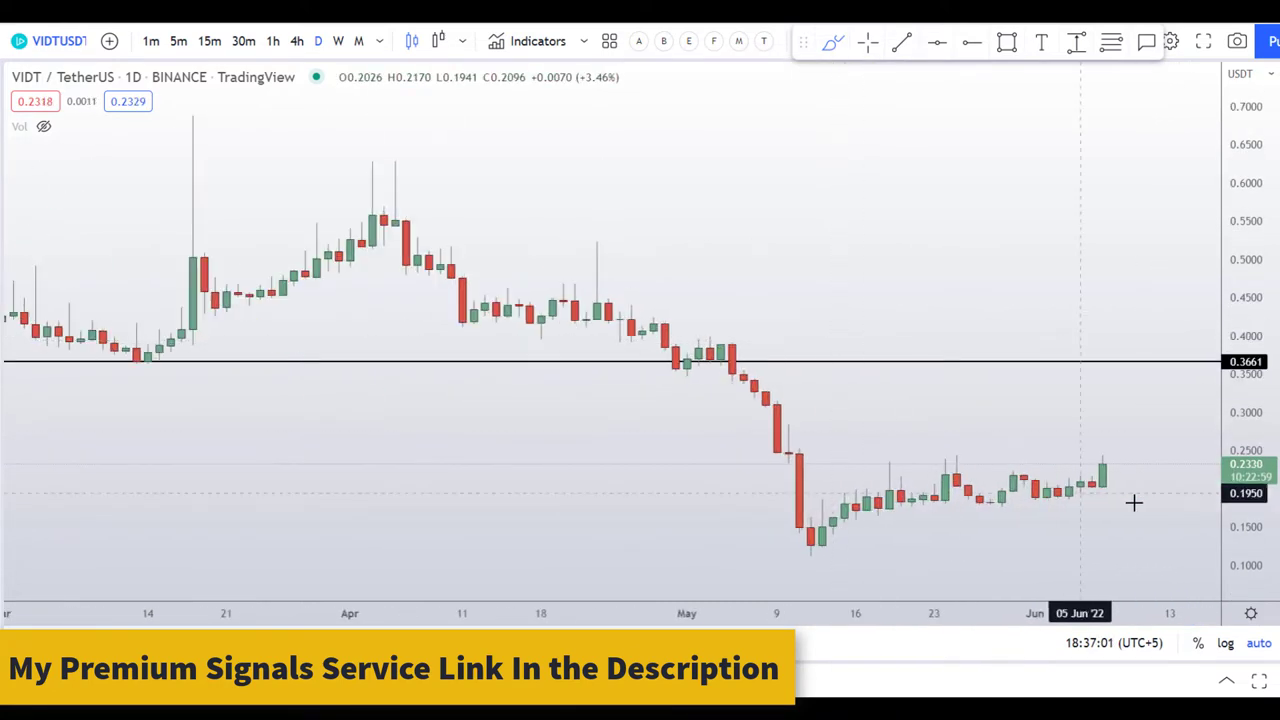
pyautogui.moveTo(1100, 428)
pyautogui.mouseDown()
pyautogui.moveTo(1060, 426)
pyautogui.moveTo(843, 483)
pyautogui.moveTo(937, 551)
pyautogui.moveTo(1143, 460)
pyautogui.moveTo(1109, 431)
pyautogui.moveTo(1063, 427)
pyautogui.mouseUp()
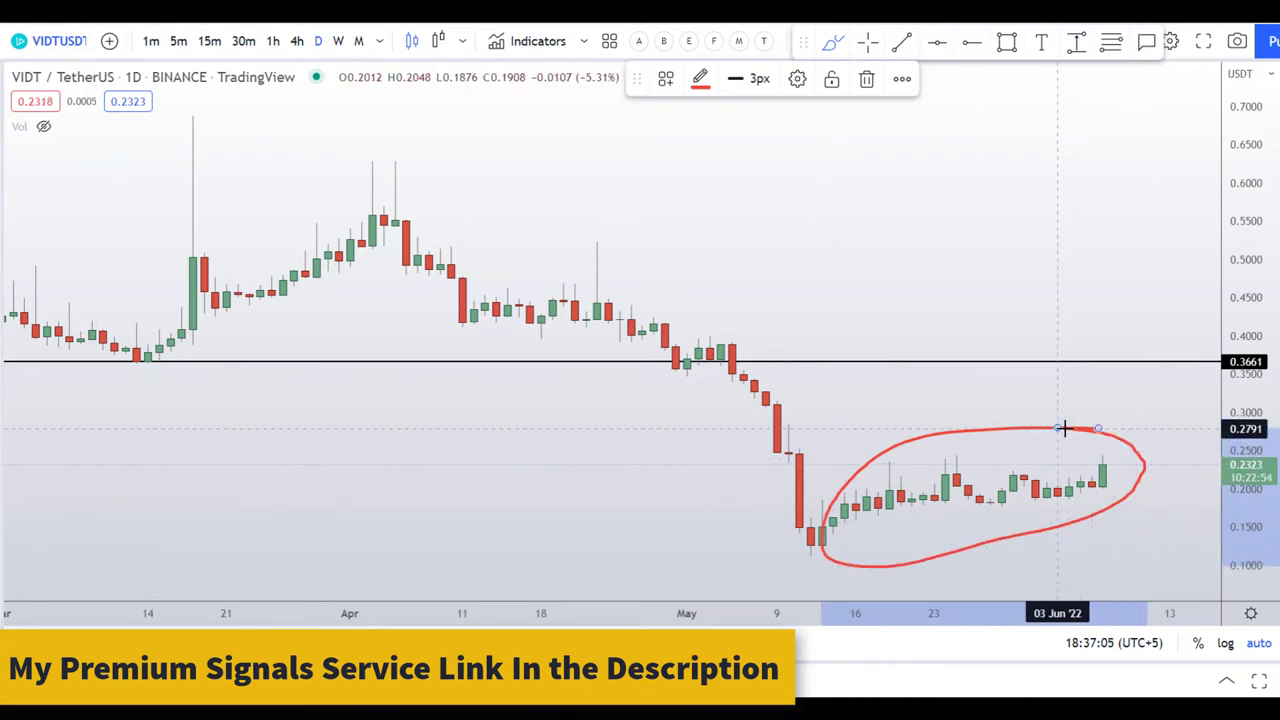
pyautogui.press('Delete')
# Step: Switch the chart to 4-hour candles and zoom out
pyautogui.scroll(-4, 743, 363)
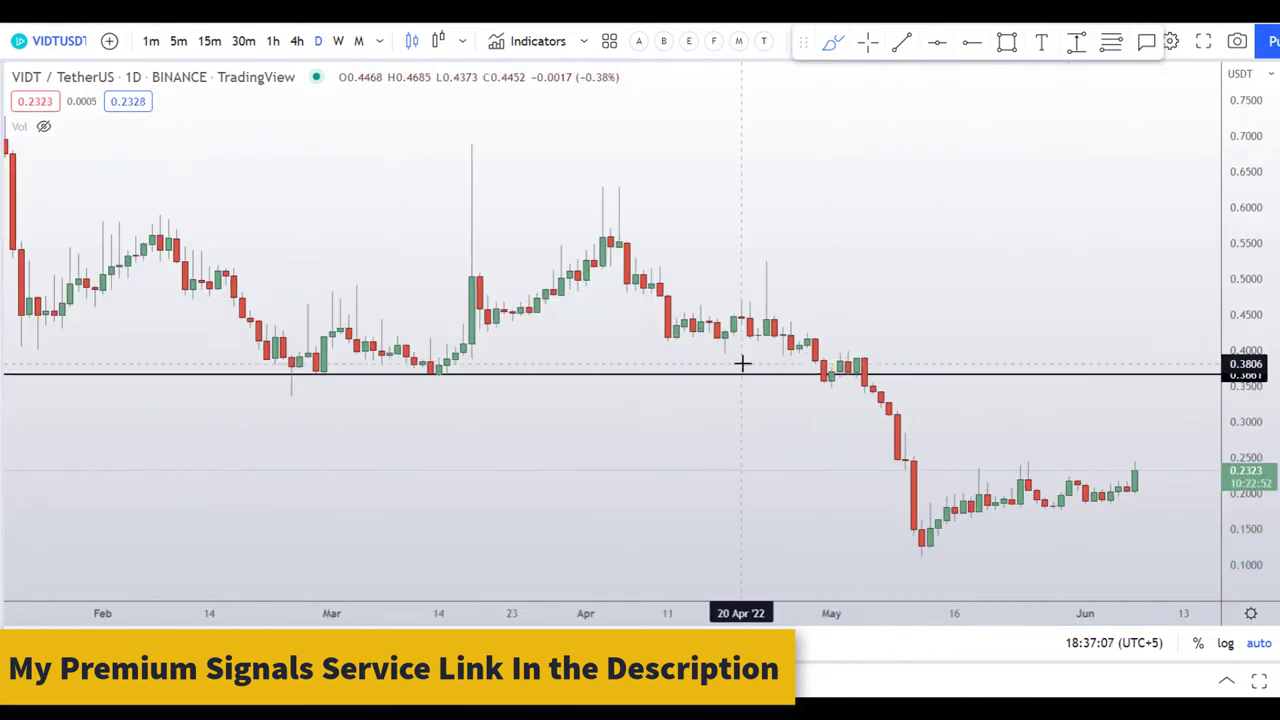
pyautogui.click(297, 42)
pyautogui.scroll(-4, 786, 411)
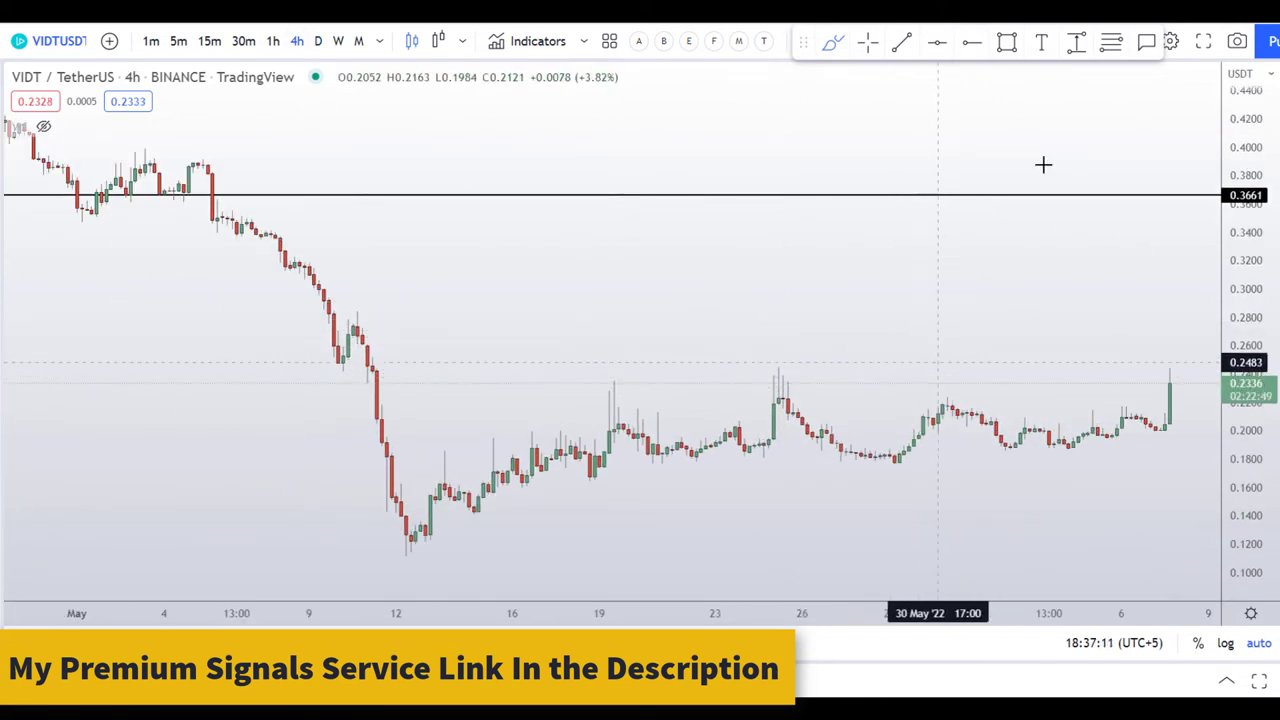
# Step: Place a horizontal line at 0.2338, undo two trial red sketches, and pan the chart left
pyautogui.click(937, 41)
pyautogui.click(810, 383)
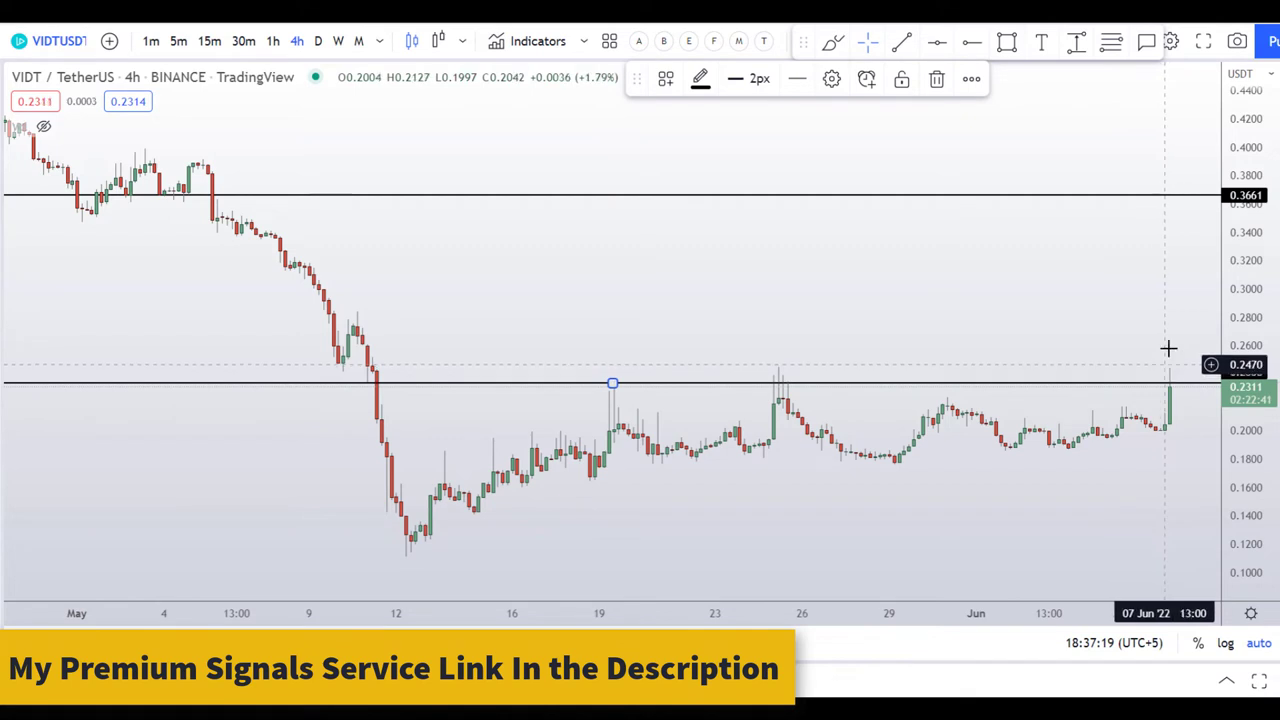
pyautogui.click(833, 42)
pyautogui.moveTo(1157, 377); pyautogui.dragTo(1174, 497)
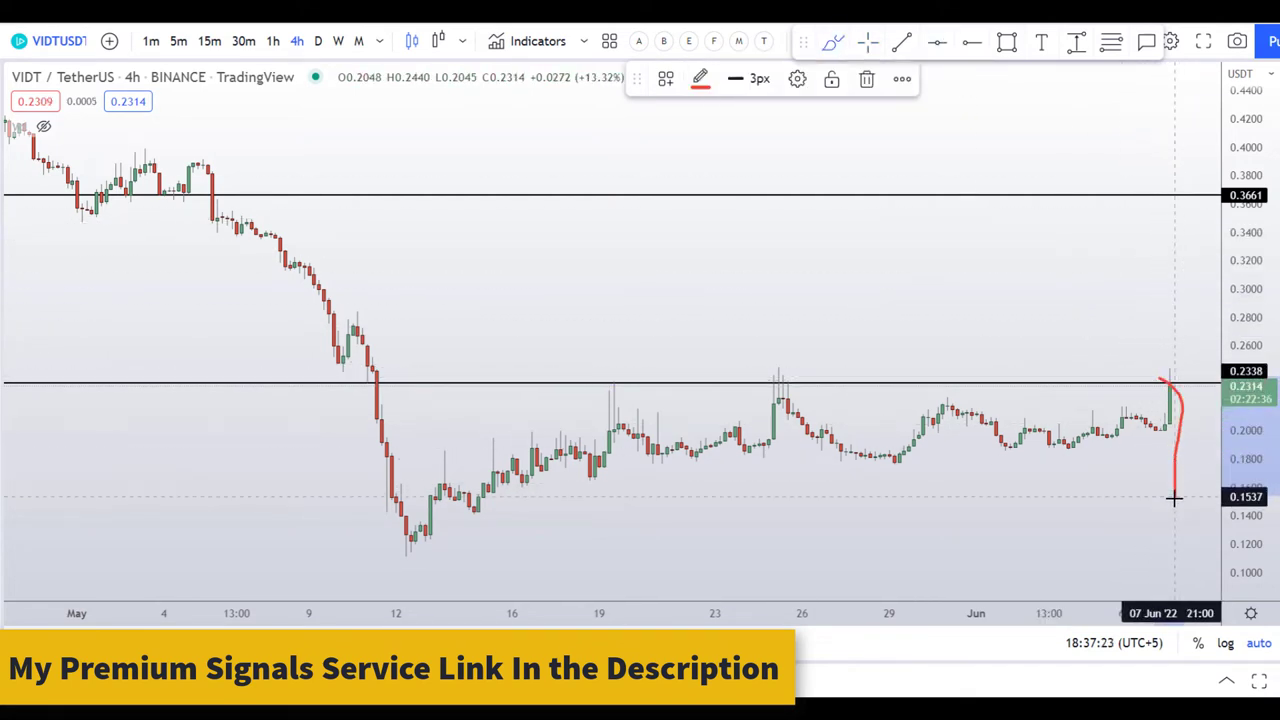
pyautogui.hotkey('ctrl', 'z')
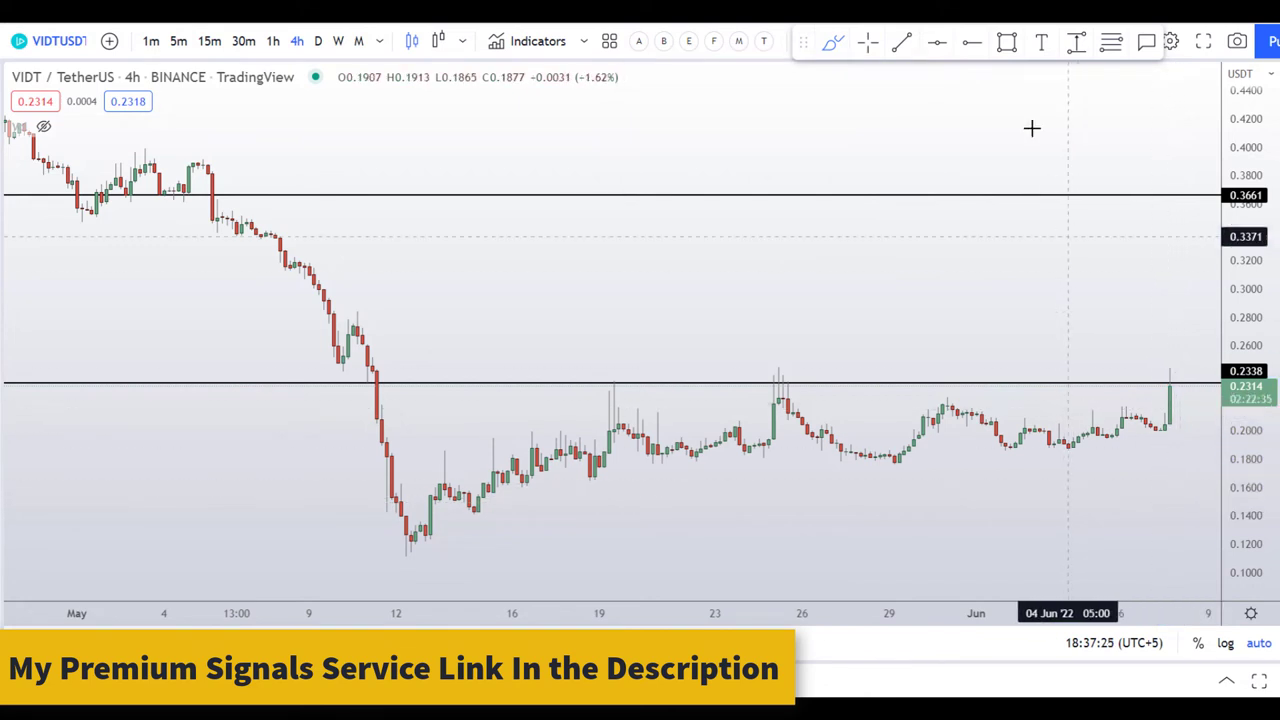
pyautogui.moveTo(1022, 351); pyautogui.dragTo(920, 365)
pyautogui.hotkey('ctrl', 'z')
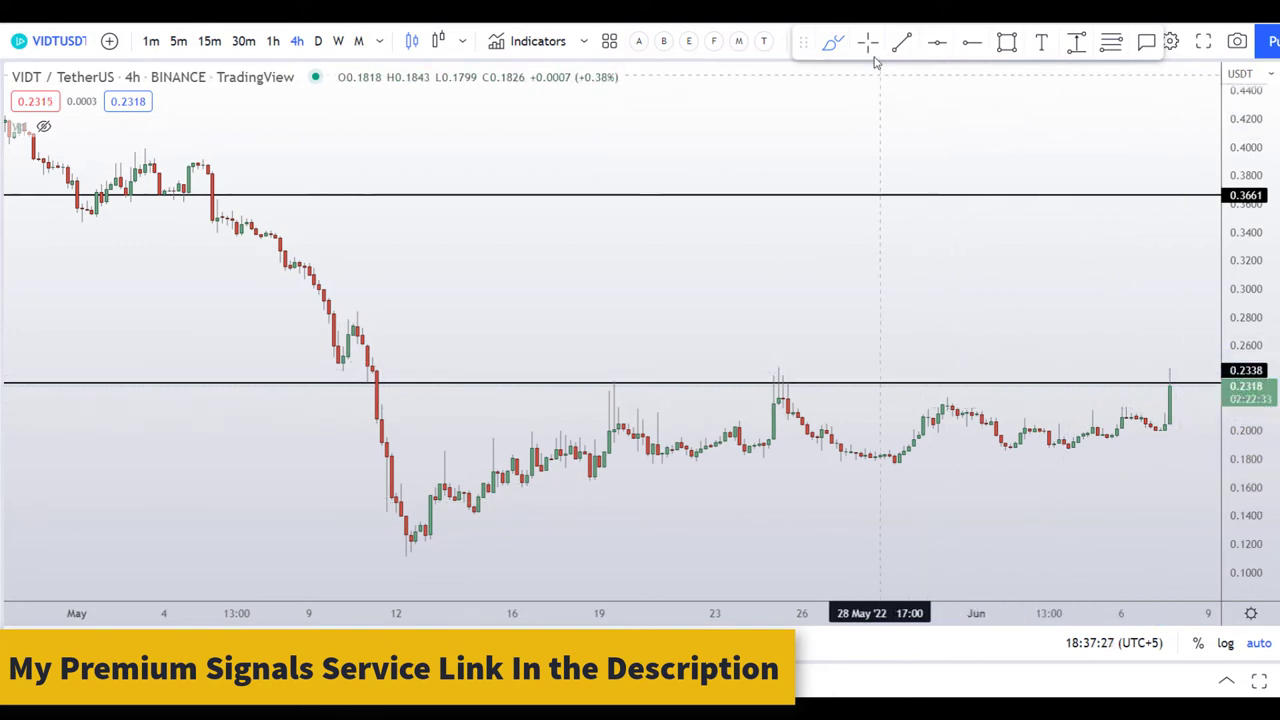
pyautogui.moveTo(1042, 346); pyautogui.dragTo(917, 357)
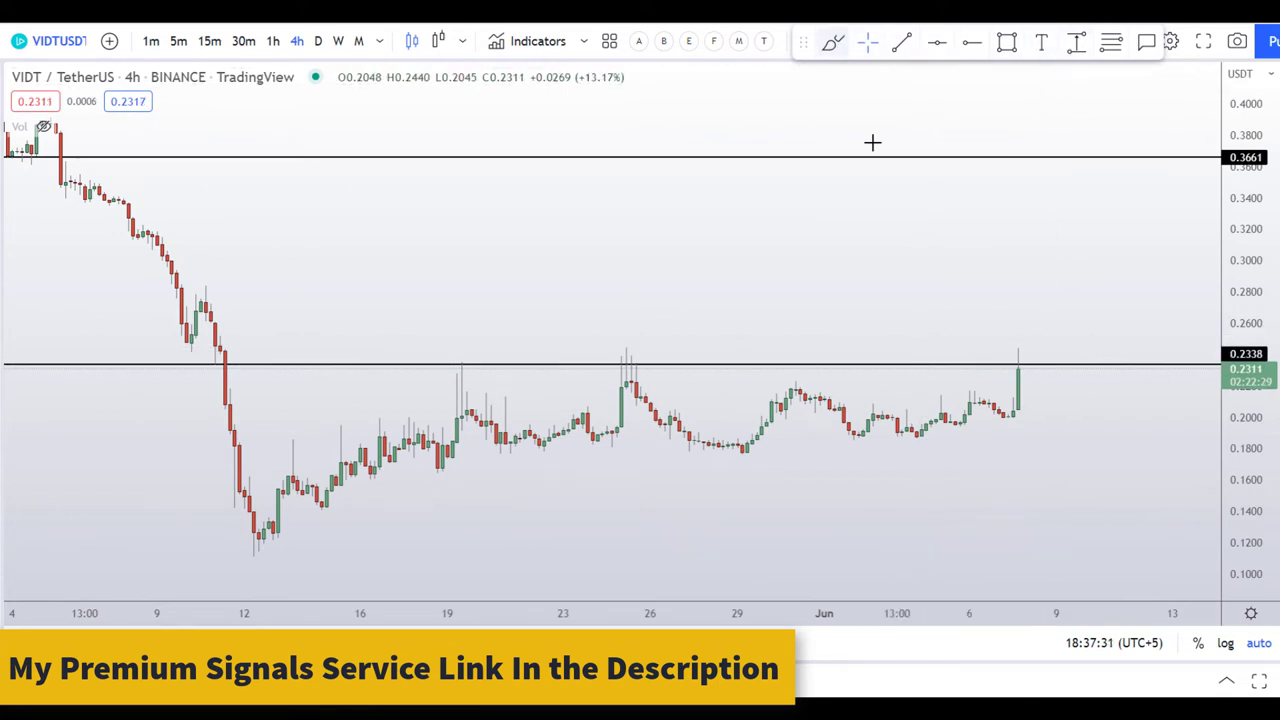
pyautogui.moveTo(1040, 318)
pyautogui.mouseDown()
pyautogui.moveTo(1037, 360)
pyautogui.moveTo(1069, 343)
pyautogui.moveTo(1042, 294)
pyautogui.mouseUp()
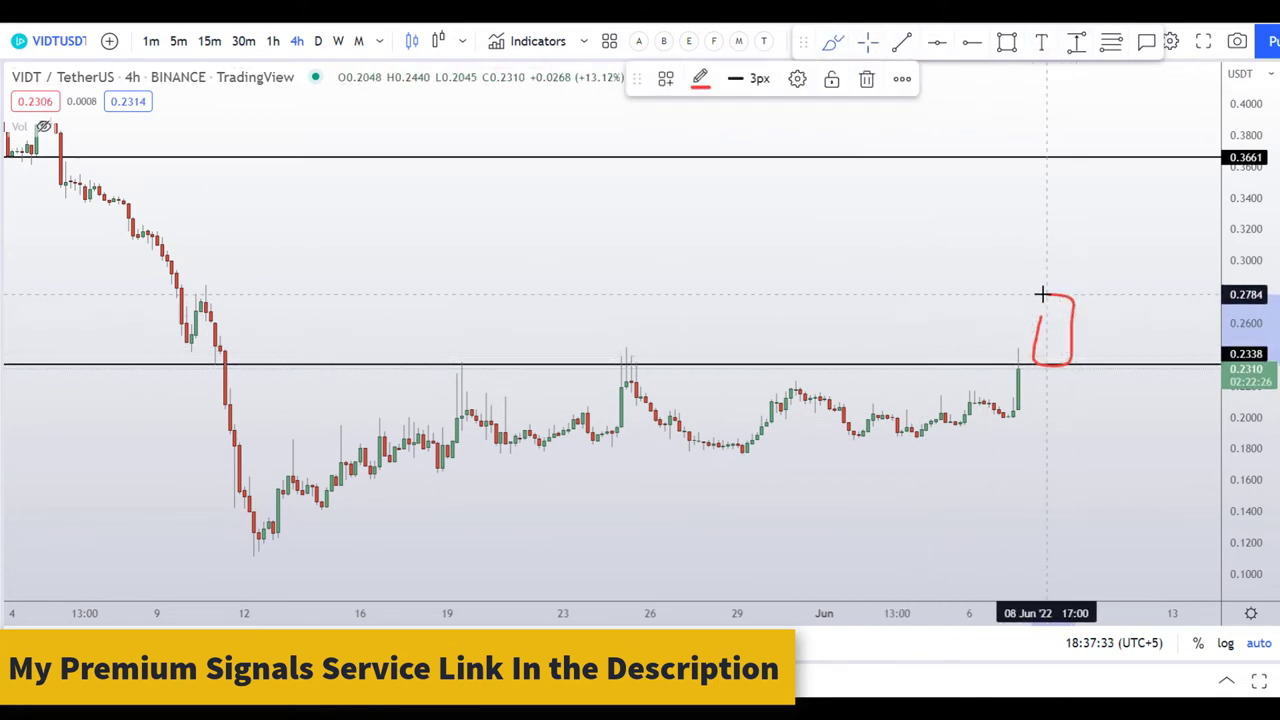
pyautogui.moveTo(1024, 347); pyautogui.dragTo(1022, 427)
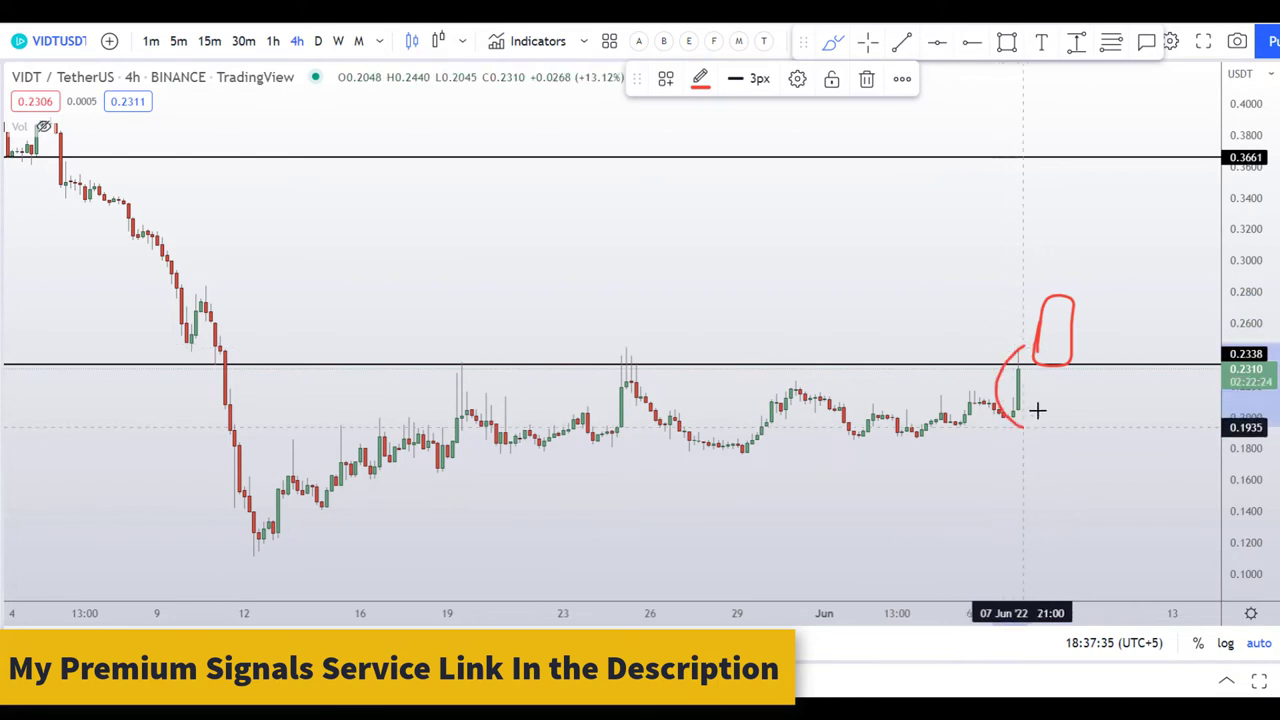
pyautogui.hotkey('ctrl', 'z')
pyautogui.moveTo(1058, 342)
pyautogui.mouseDown()
pyautogui.moveTo(1143, 263)
pyautogui.moveTo(1157, 170)
pyautogui.mouseUp()
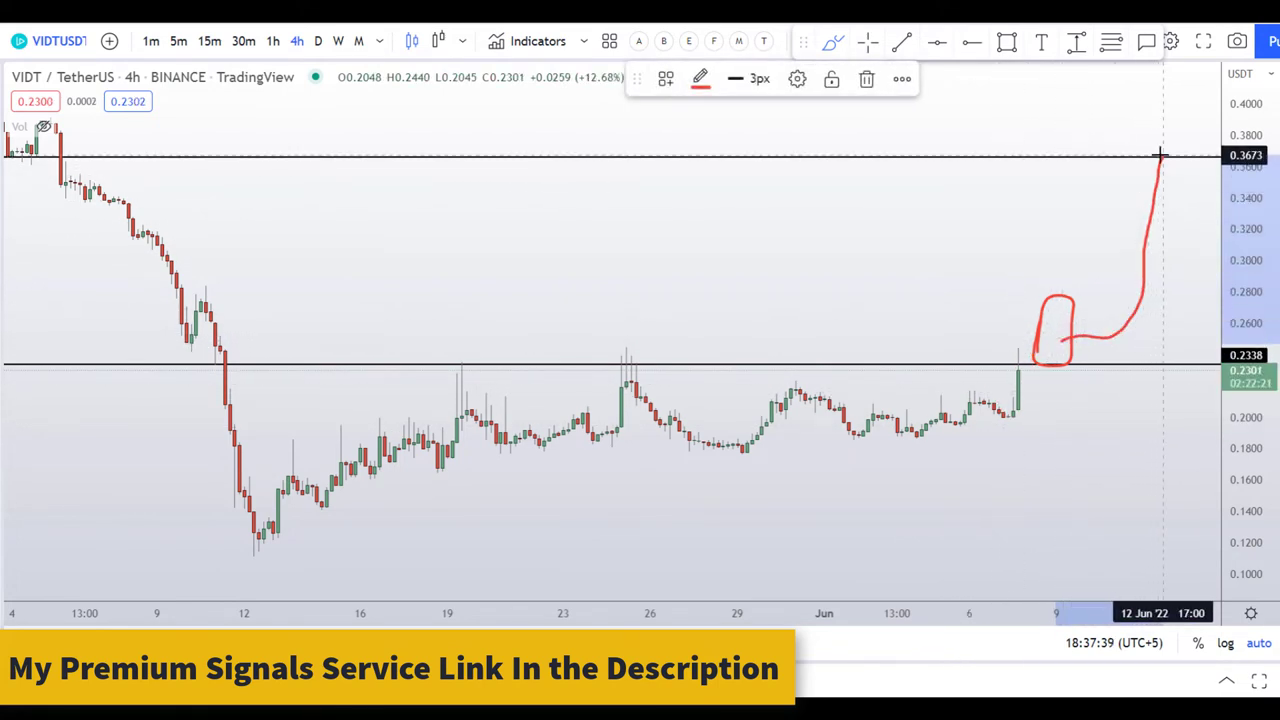
pyautogui.hotkey('ctrl', 'z')
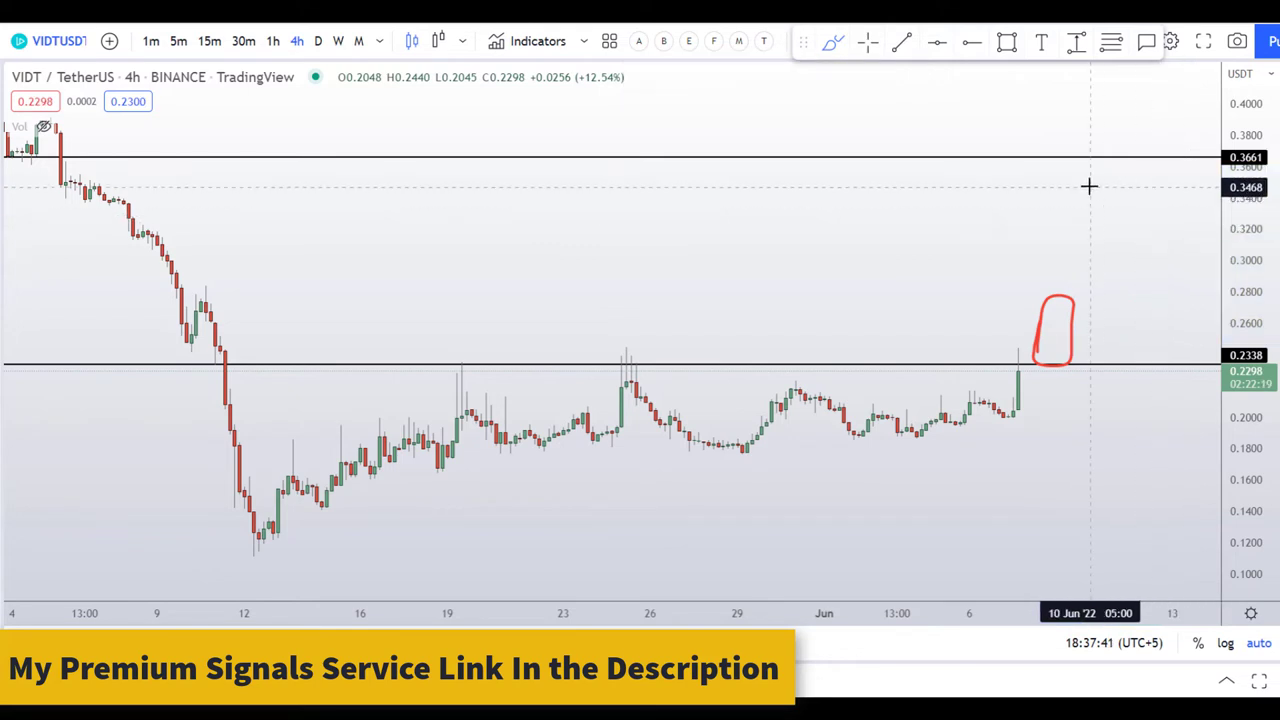
pyautogui.hotkey('ctrl', 'z')
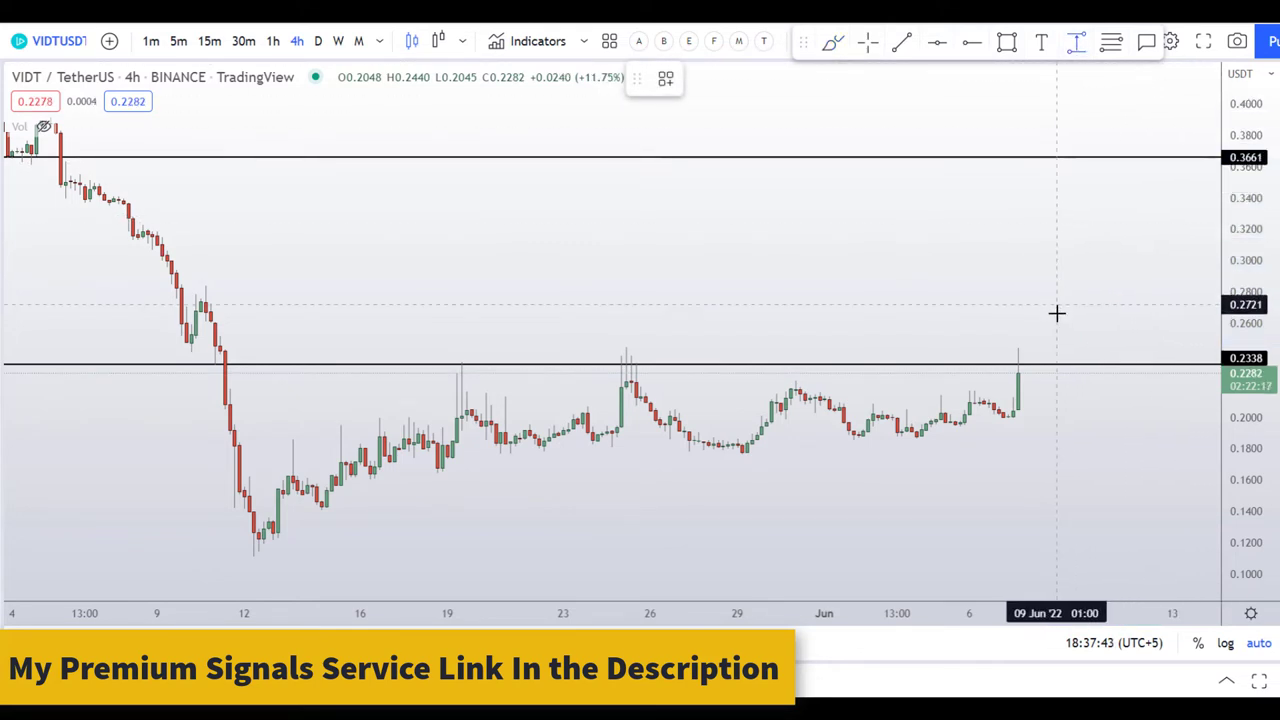
# Step: Measure a price range from 0.2568 up to about 0.3645, reading 0.1077 (41.95%)
pyautogui.click(1119, 328)
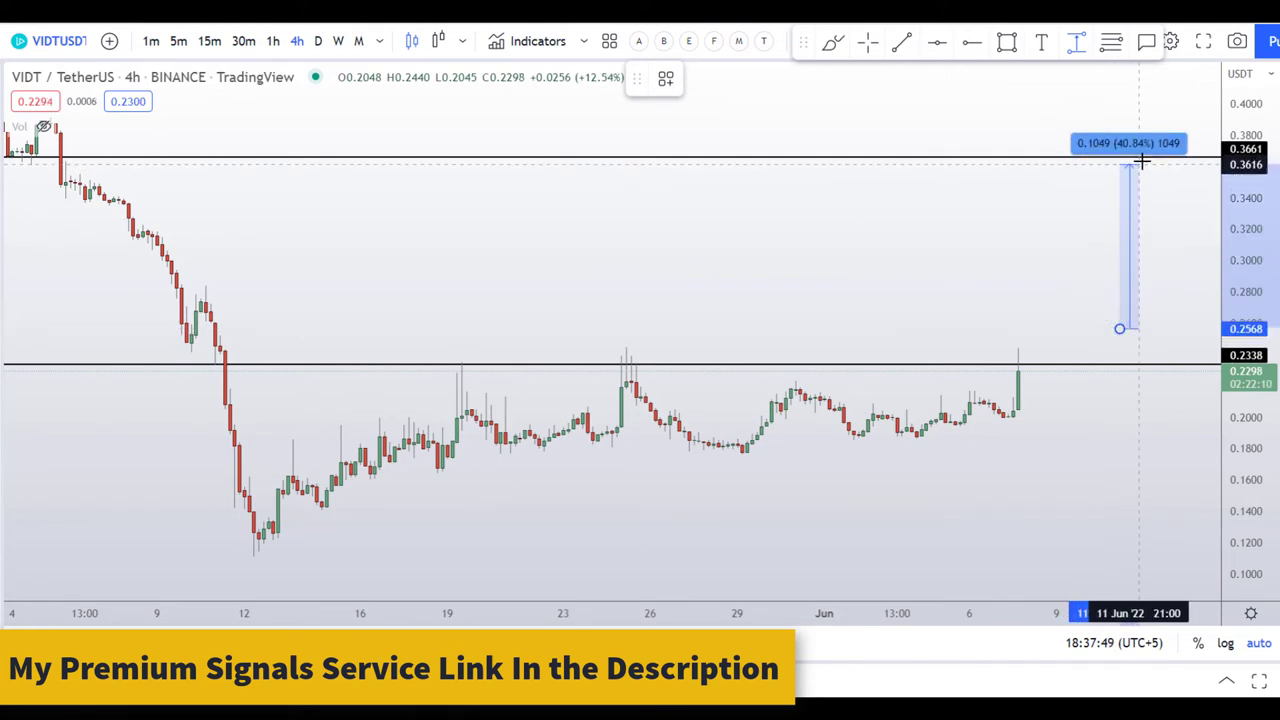
pyautogui.click(1153, 157)
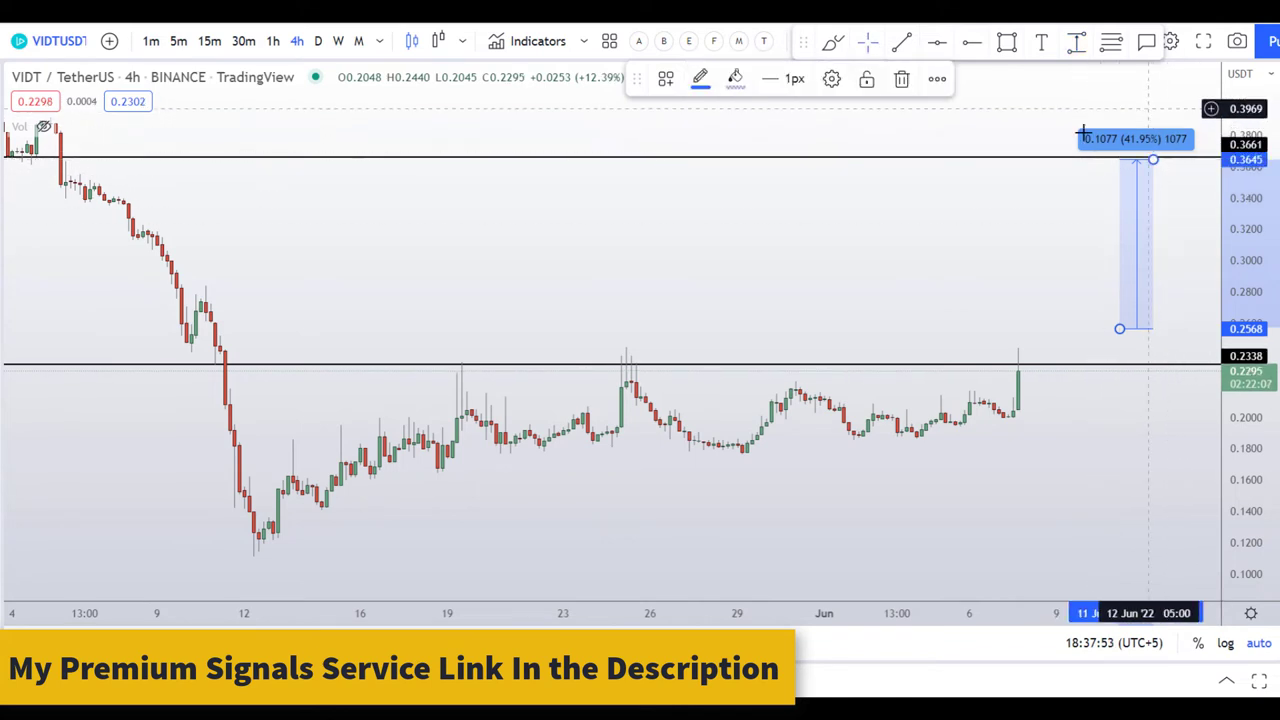
pyautogui.scroll(-3, 1037, 353)
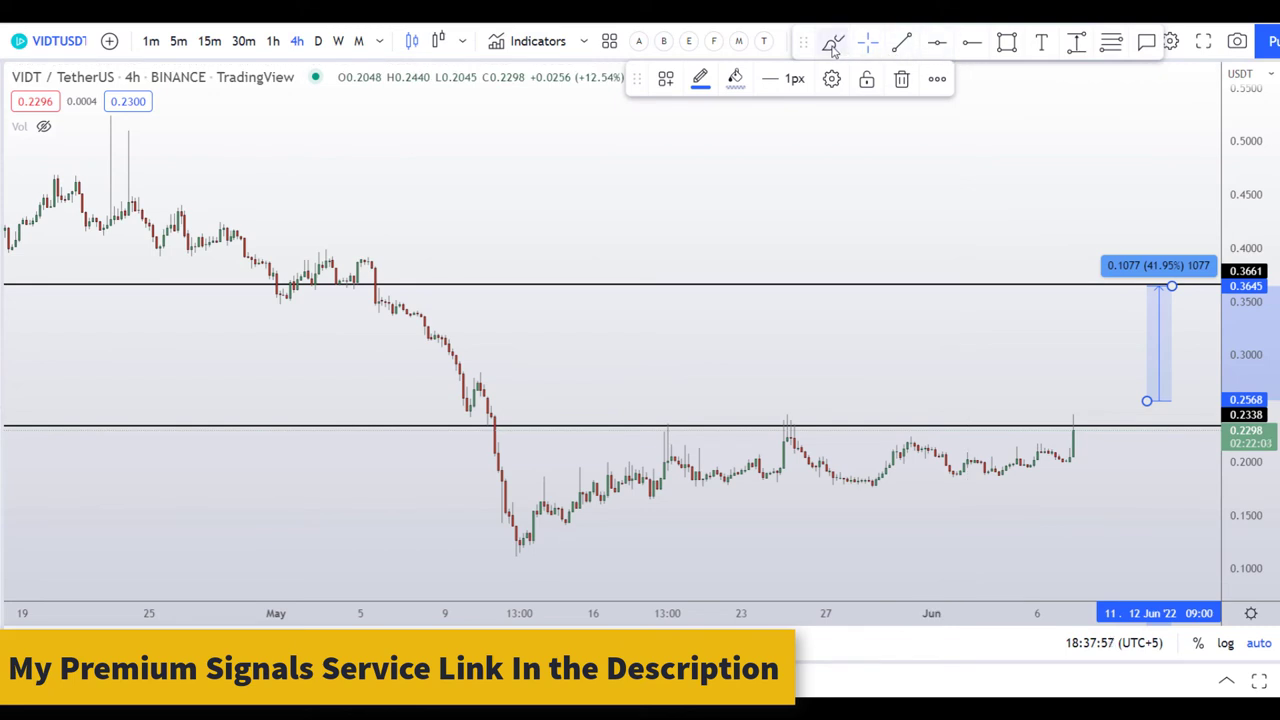
# Step: Add a support line at 0.1685, then begin a price range from that line
pyautogui.click(937, 41)
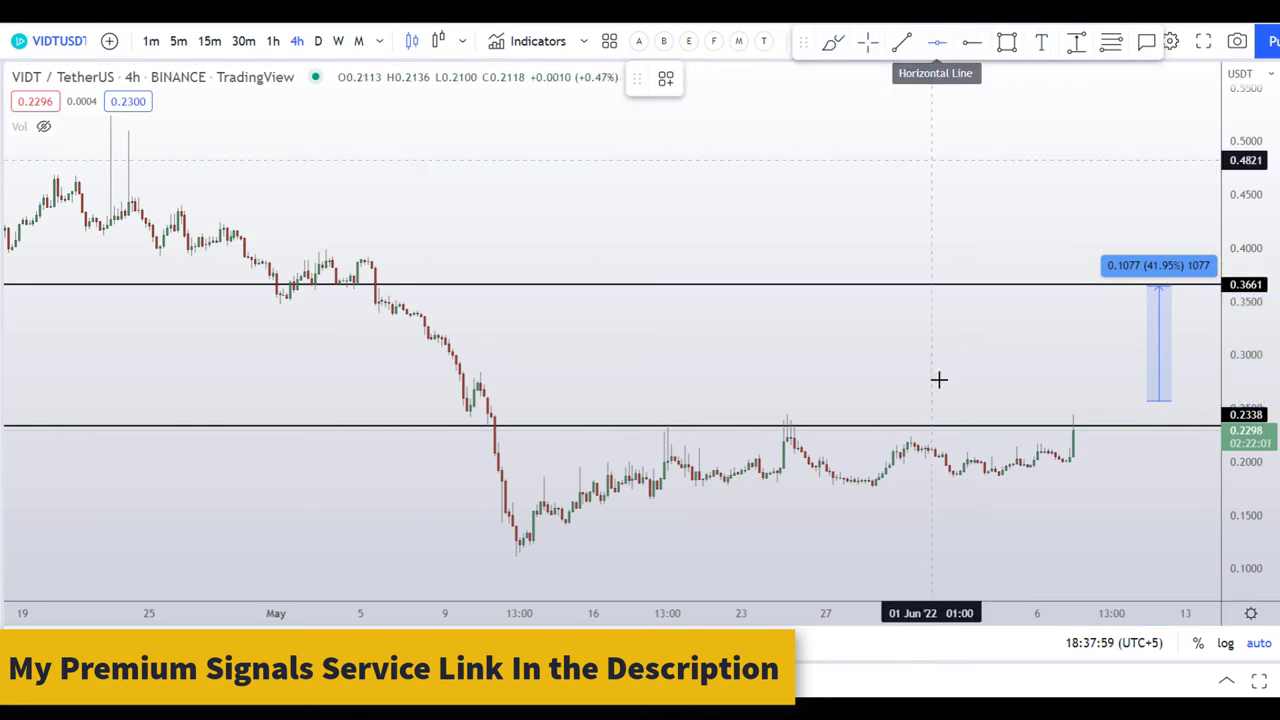
pyautogui.click(955, 494)
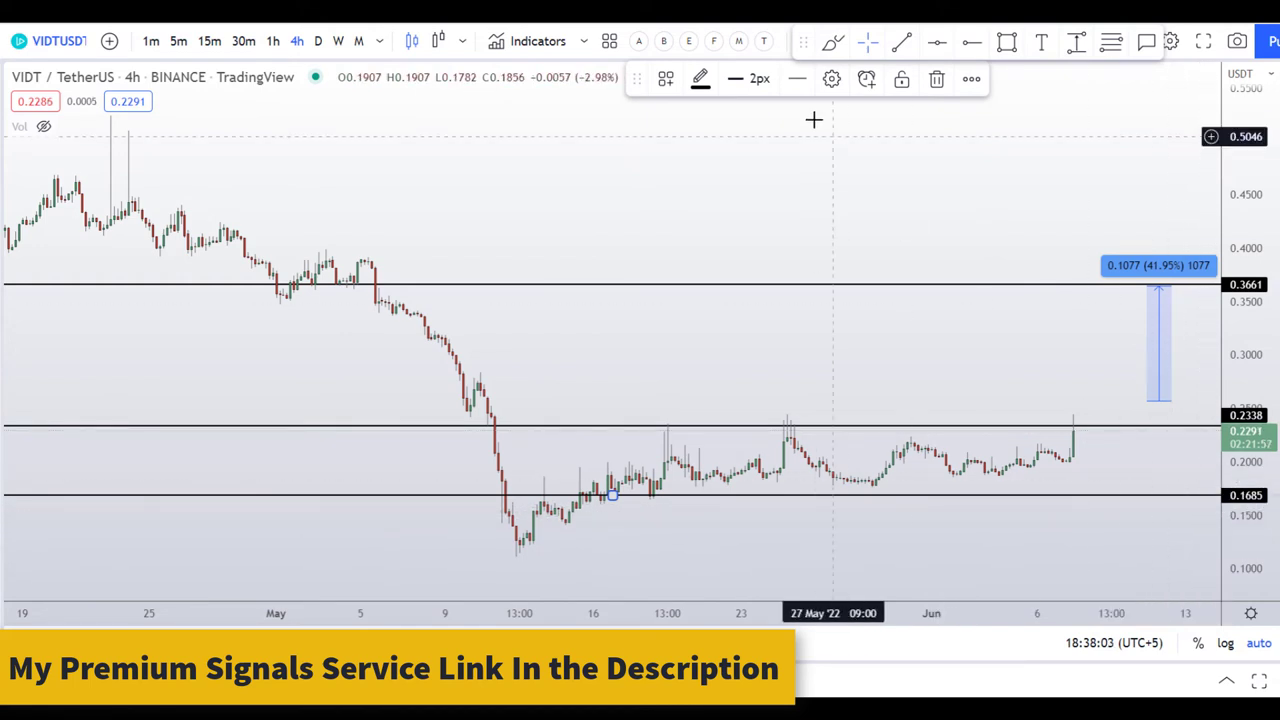
pyautogui.click(832, 41)
pyautogui.moveTo(1082, 430); pyautogui.dragTo(1110, 501)
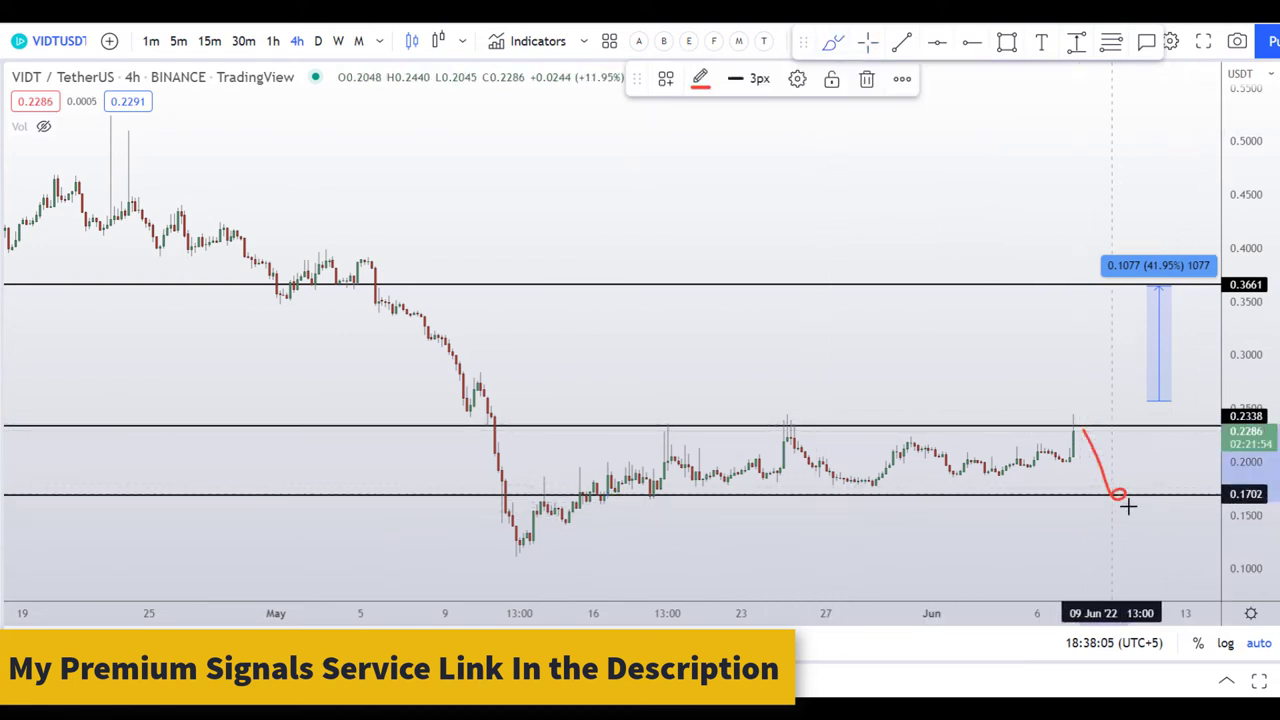
pyautogui.hotkey('ctrl', 'z')
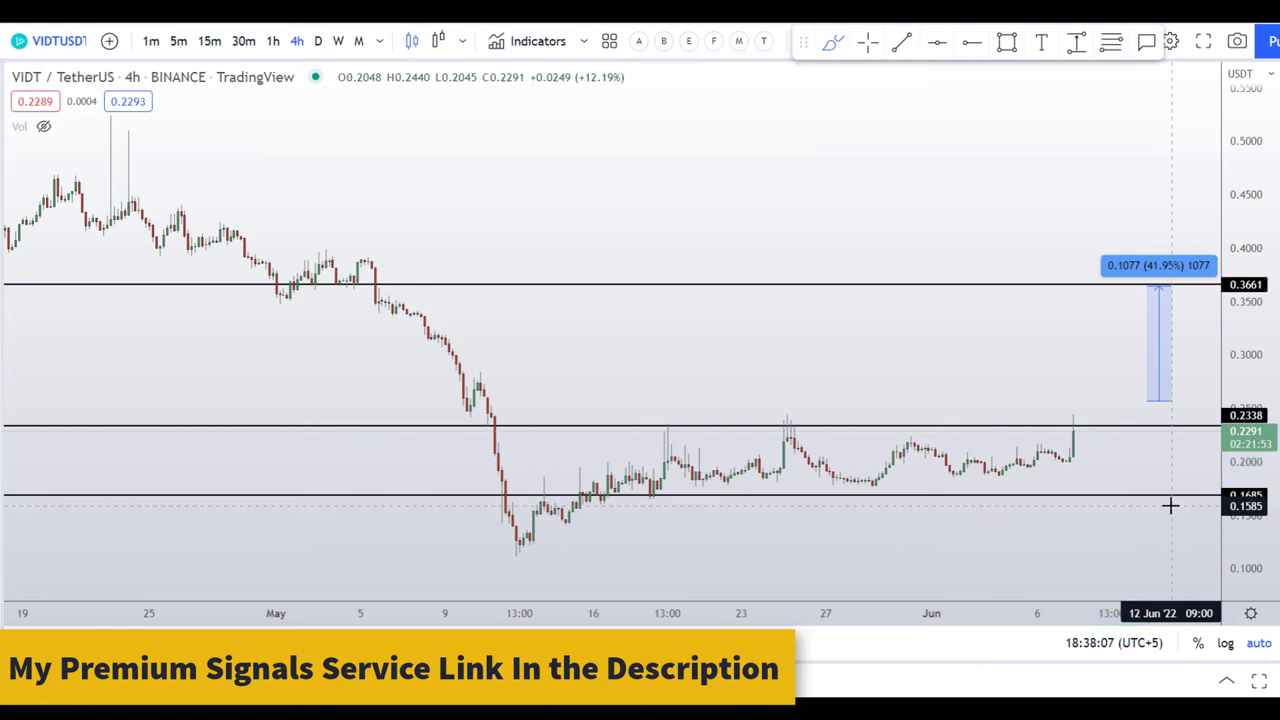
pyautogui.click(1076, 41)
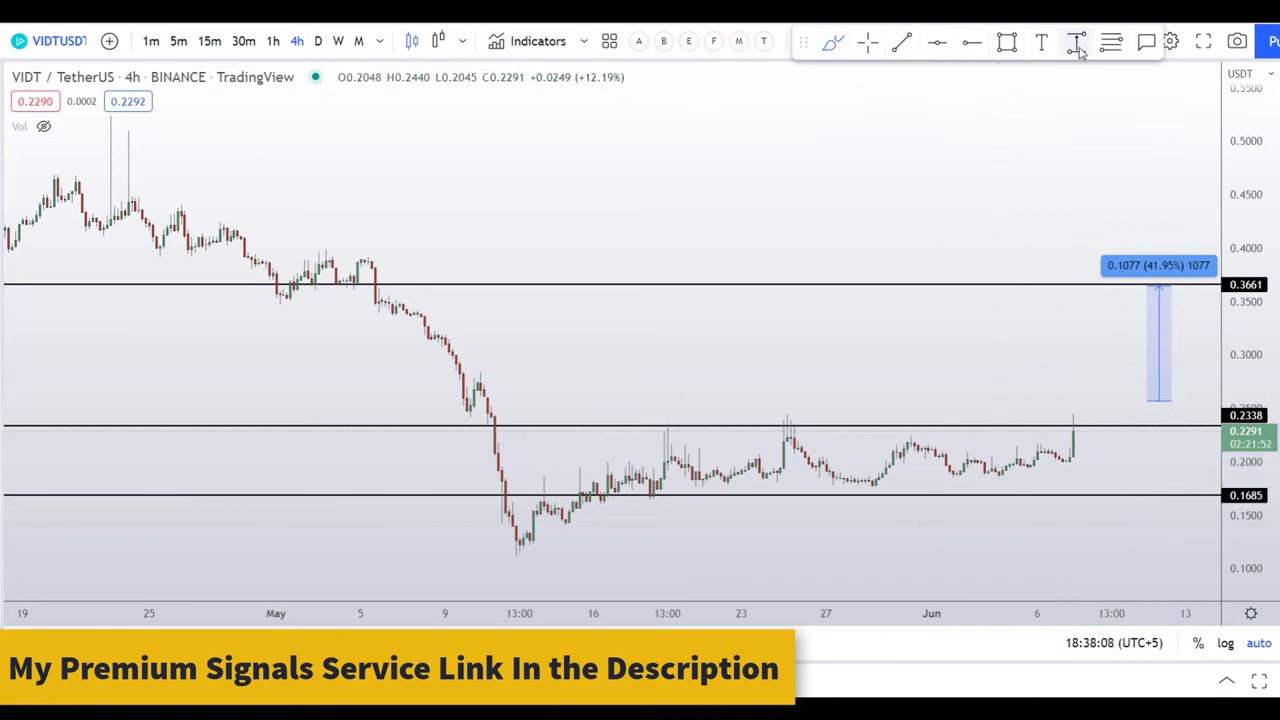
pyautogui.click(1139, 492)
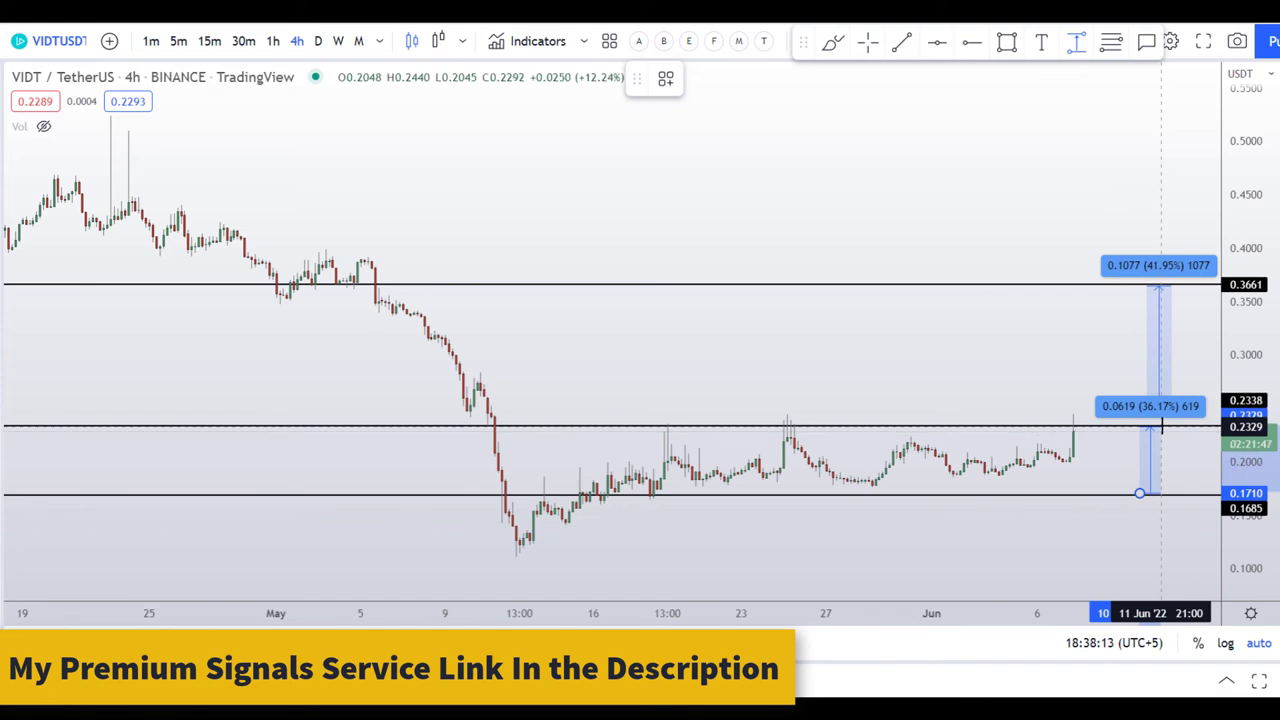
# Step: End the range at 0.2338 so it reads 0.0619 (36.17%), then select the Brush
pyautogui.click(1161, 426)
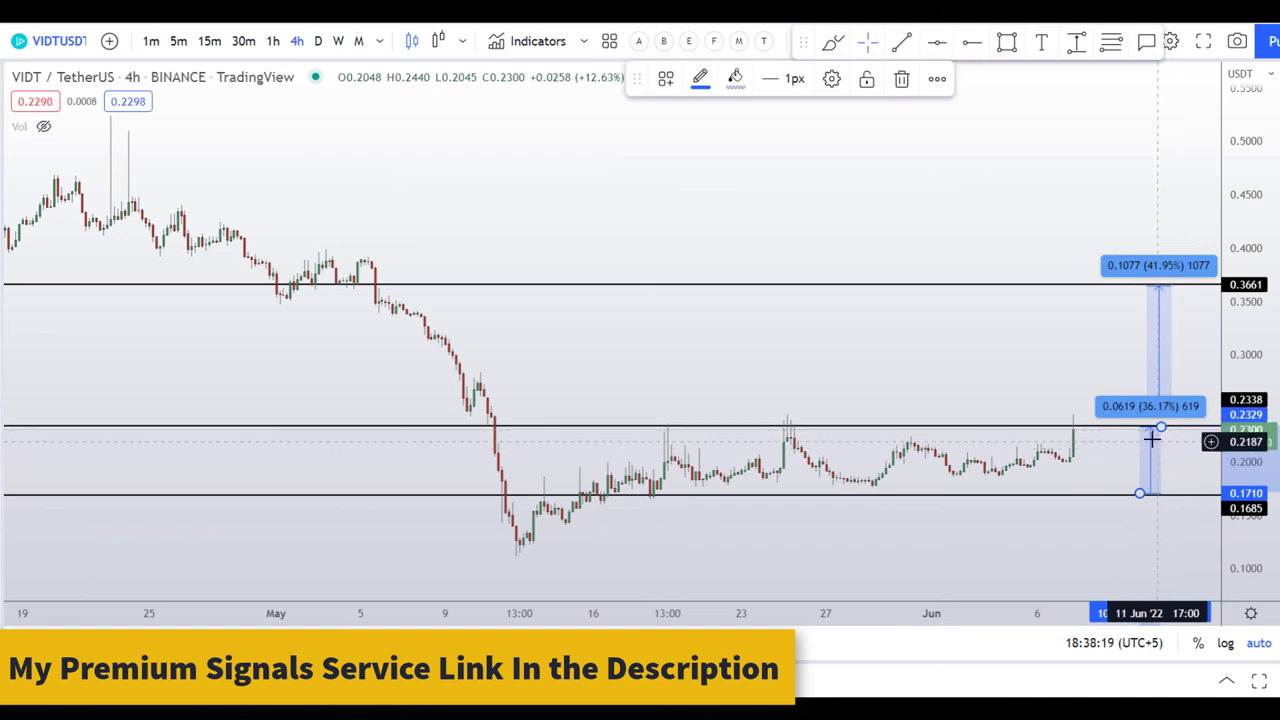
pyautogui.click(833, 41)
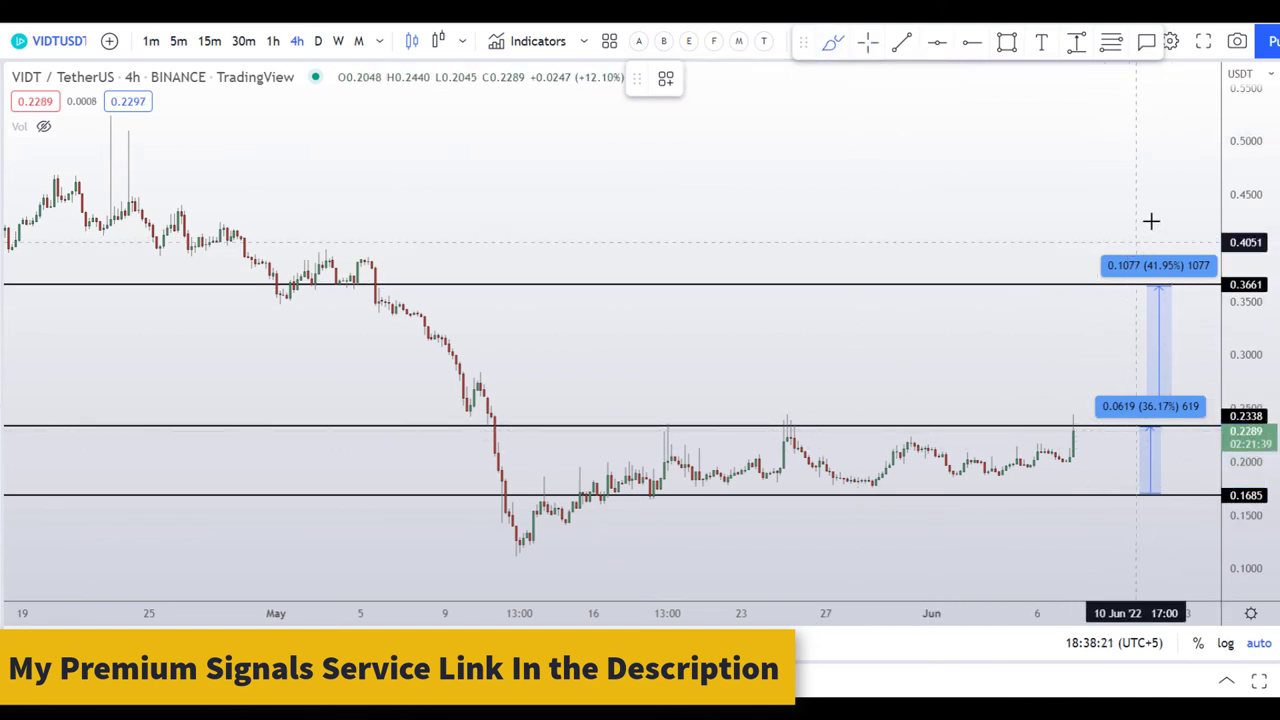